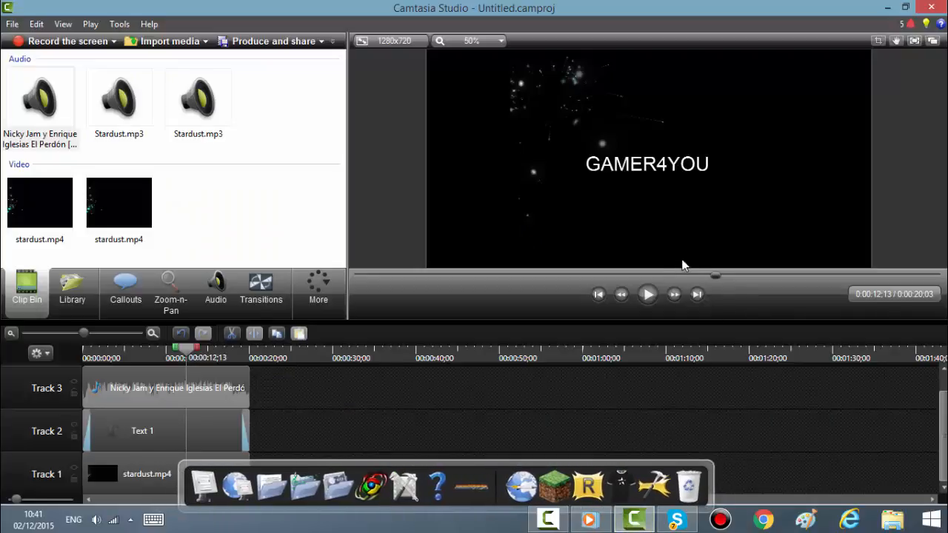
# Step: Scrub the preview back and play the current intro project
pyautogui.moveTo(723, 280); pyautogui.dragTo(326, 296)
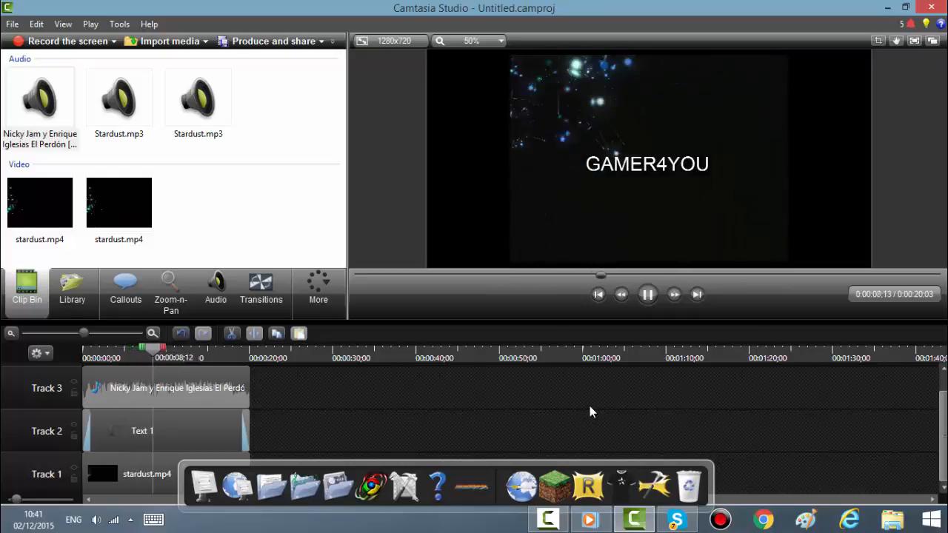
pyautogui.click(648, 295)
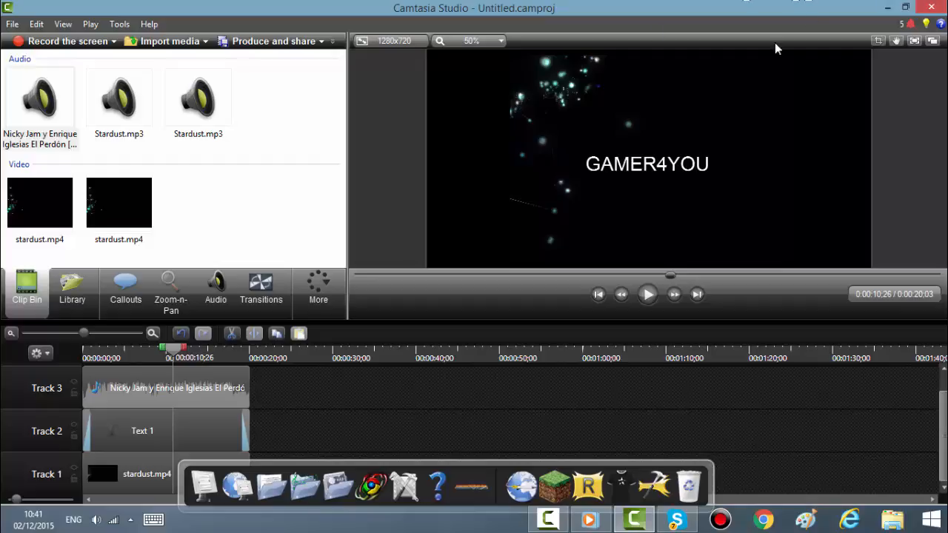
pyautogui.click(887, 8)
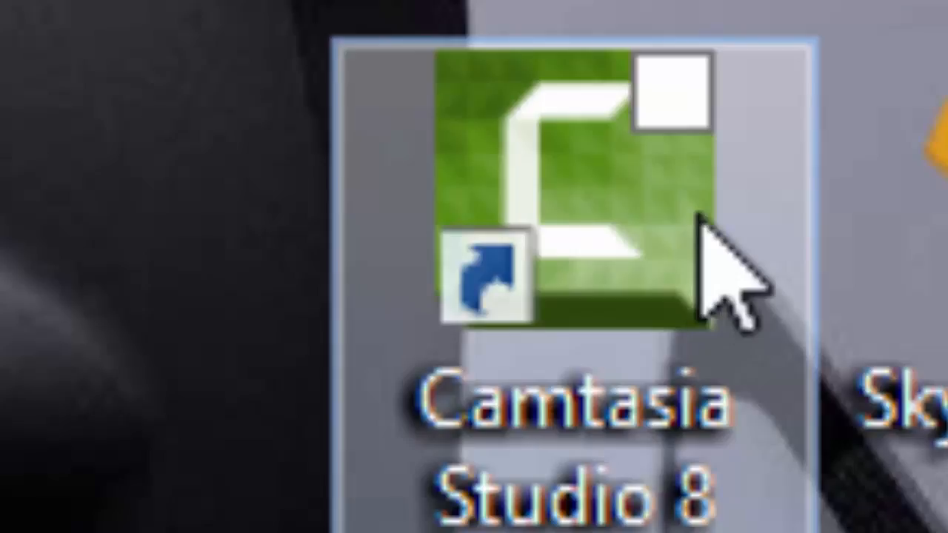
pyautogui.moveTo(637, 308); pyautogui.dragTo(646, 269)
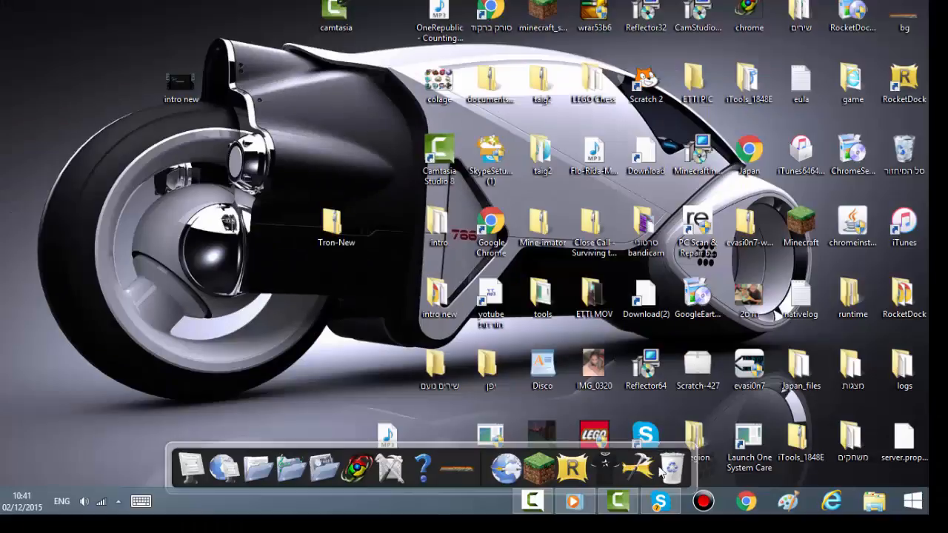
pyautogui.click(541, 506)
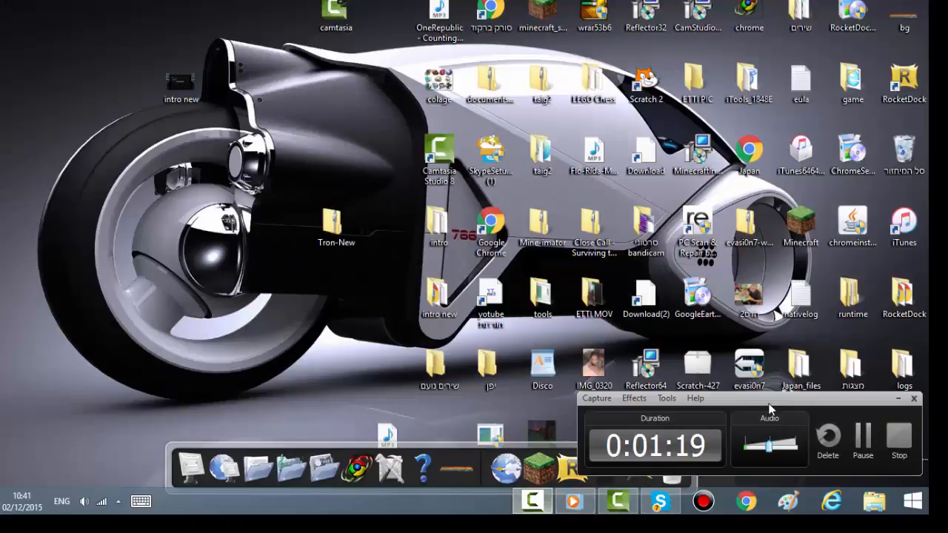
pyautogui.click(899, 399)
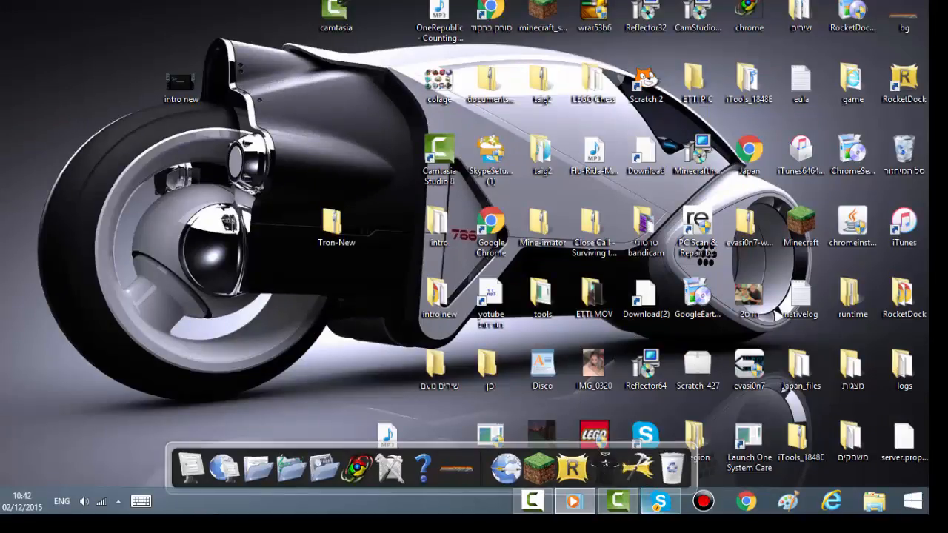
pyautogui.click(621, 504)
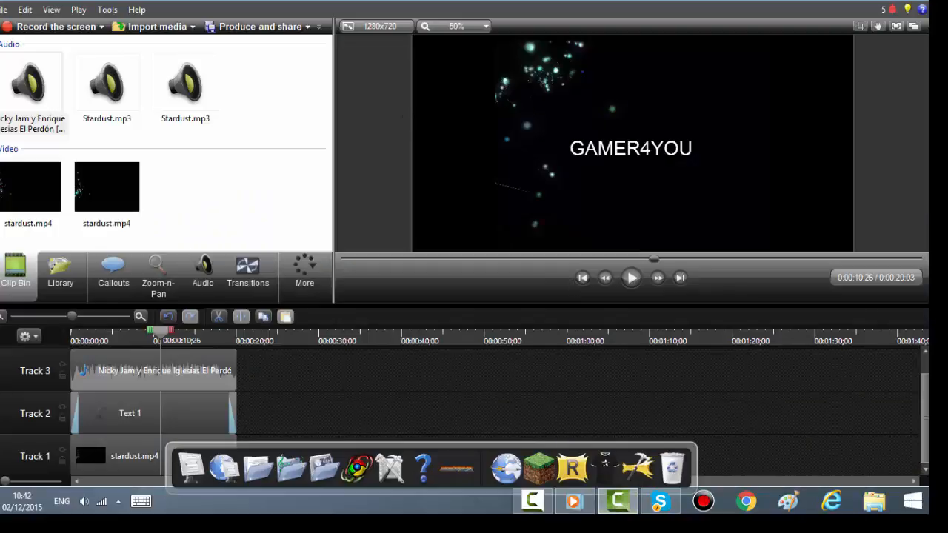
pyautogui.click(866, 1)
# Step: Select all clips on the three timeline tracks and delete them
pyautogui.click(138, 465)
pyautogui.keyDown('ctrl'); pyautogui.click(137, 415); pyautogui.keyUp('ctrl')
pyautogui.keyDown('ctrl'); pyautogui.click(125, 385); pyautogui.keyUp('ctrl')
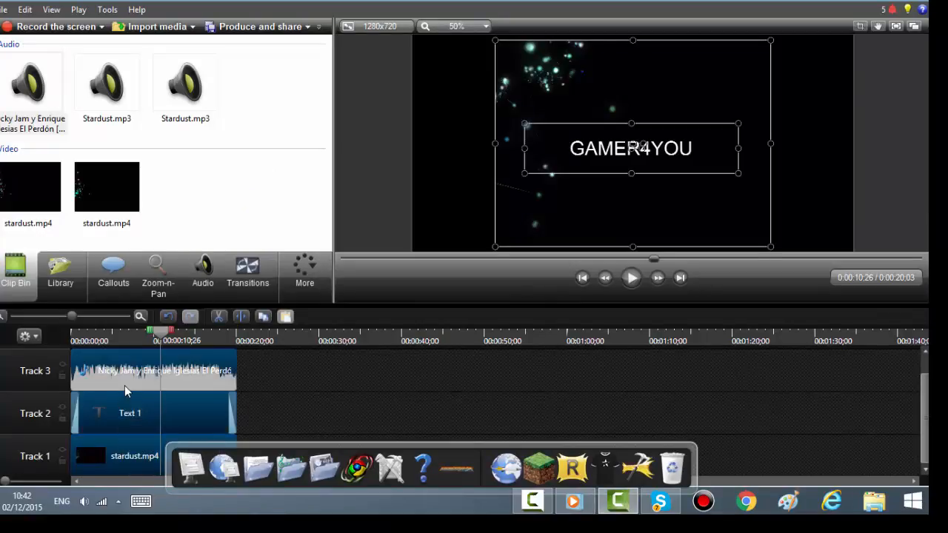
pyautogui.rightClick(128, 376)
pyautogui.click(178, 252)
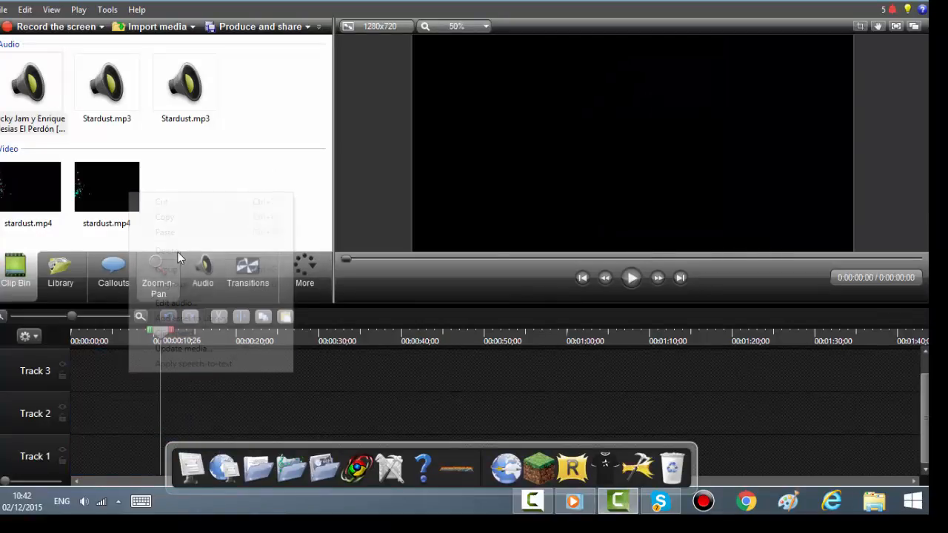
pyautogui.keyDown('ctrl'); pyautogui.click(123, 200); pyautogui.keyUp('ctrl')
pyautogui.keyDown('ctrl'); pyautogui.click(59, 213); pyautogui.keyUp('ctrl')
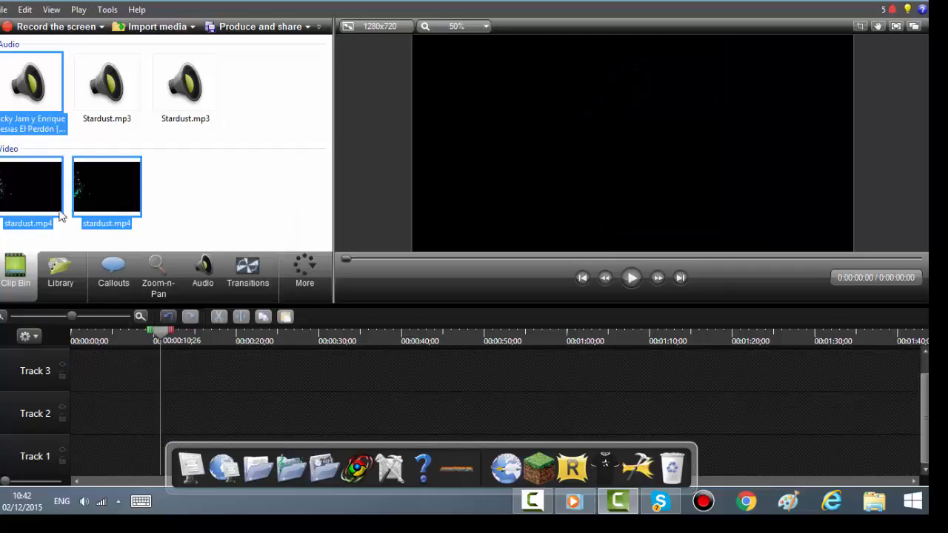
pyautogui.keyDown('ctrl'); pyautogui.click(168, 111); pyautogui.keyUp('ctrl')
pyautogui.keyDown('ctrl'); pyautogui.click(127, 113); pyautogui.keyUp('ctrl')
pyautogui.rightClick(123, 114)
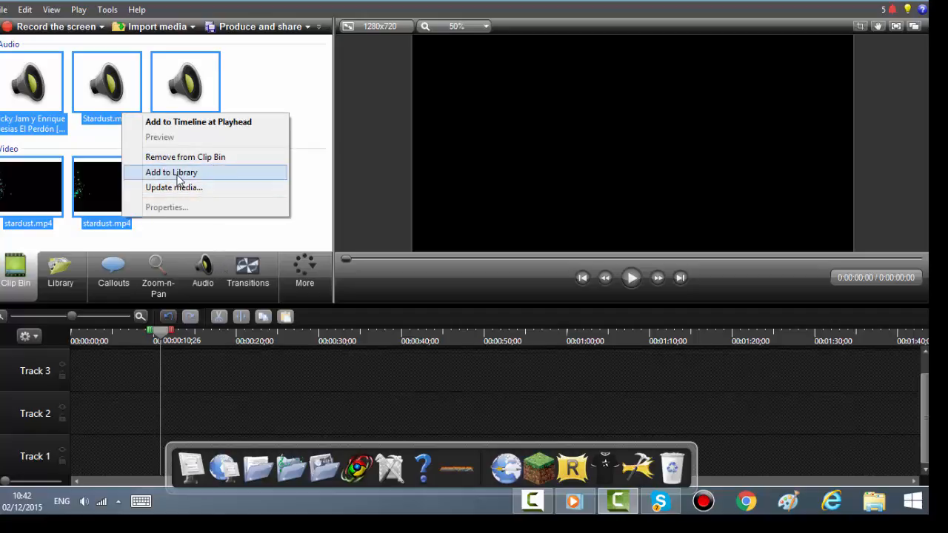
pyautogui.click(189, 225)
pyautogui.rightClick(124, 212)
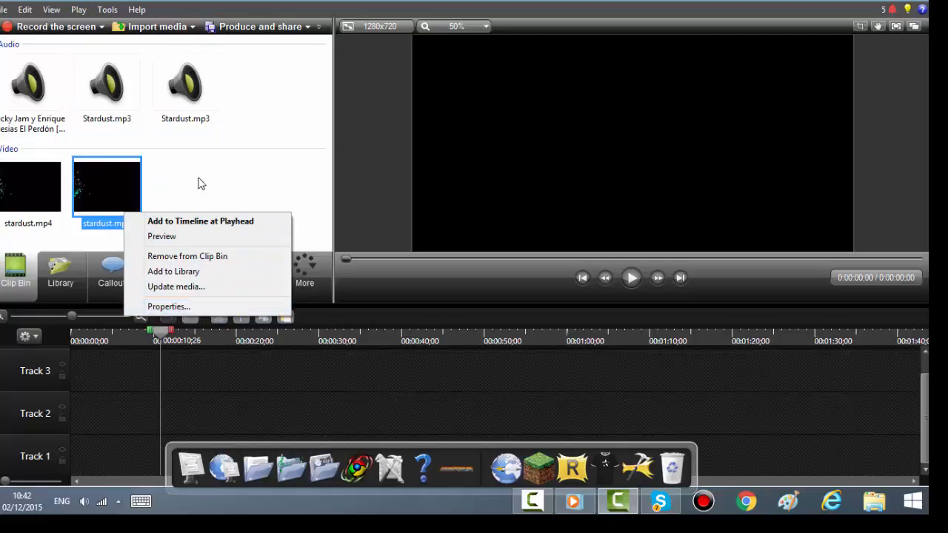
pyautogui.click(202, 185)
# Step: Select all media in the clip bin and add them to the library
pyautogui.moveTo(234, 100); pyautogui.dragTo(6, 238)
pyautogui.click(123, 178)
pyautogui.moveTo(272, 52); pyautogui.dragTo(62, 194)
pyautogui.rightClick(114, 186)
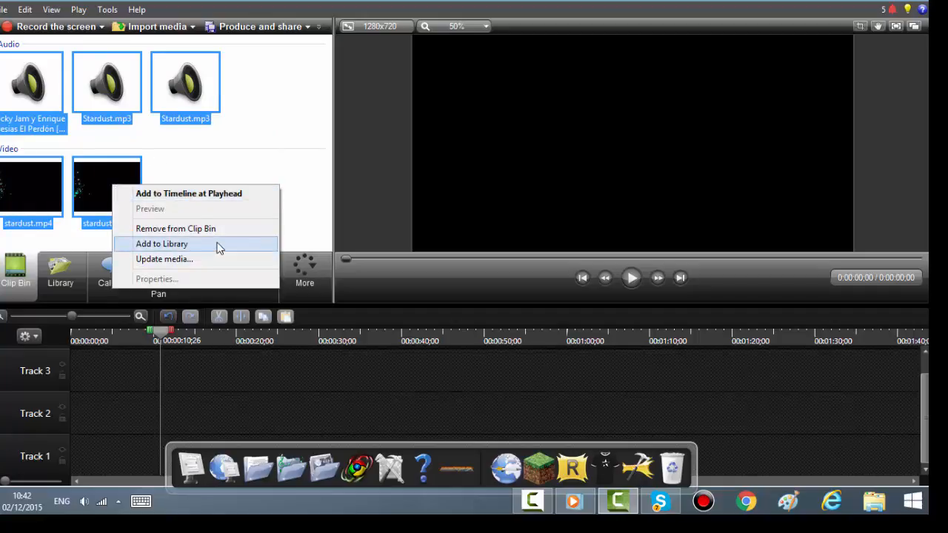
pyautogui.click(219, 148)
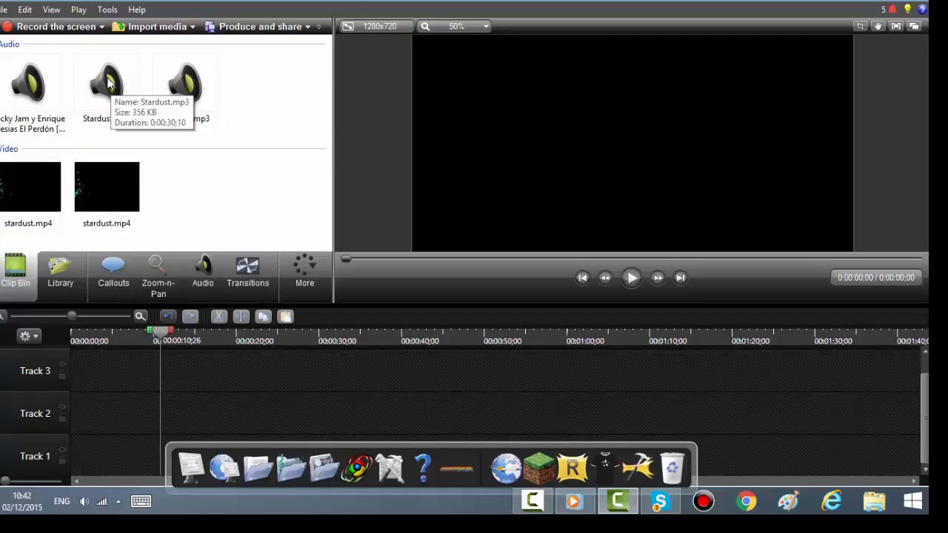
# Step: Return the playhead to the start and browse the library folders down to the Stardust folder
pyautogui.moveTo(159, 337); pyautogui.dragTo(76, 332)
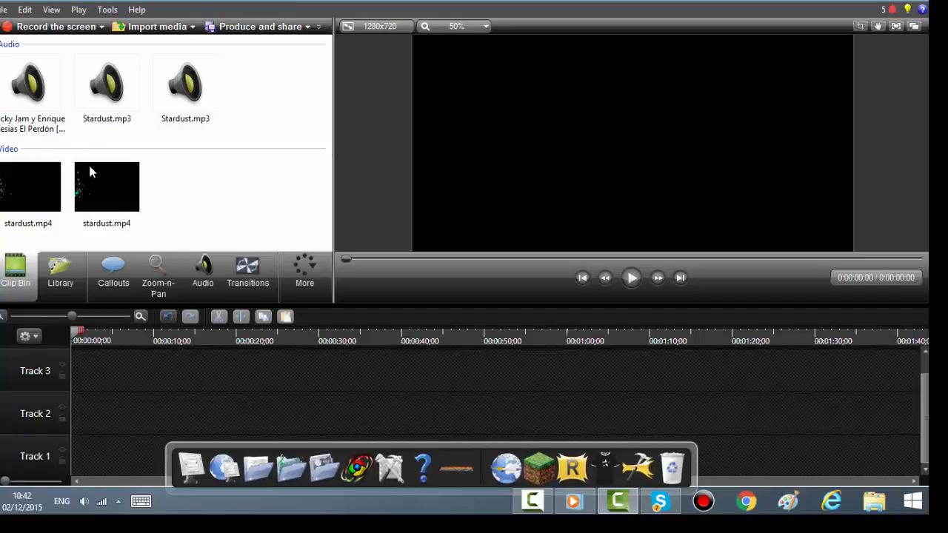
pyautogui.click(61, 274)
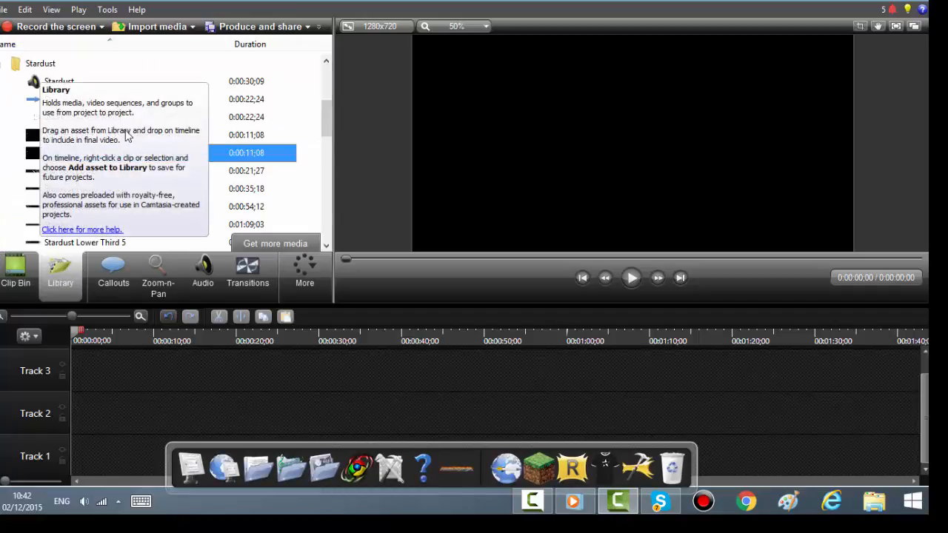
pyautogui.scroll(2, 312, 123)
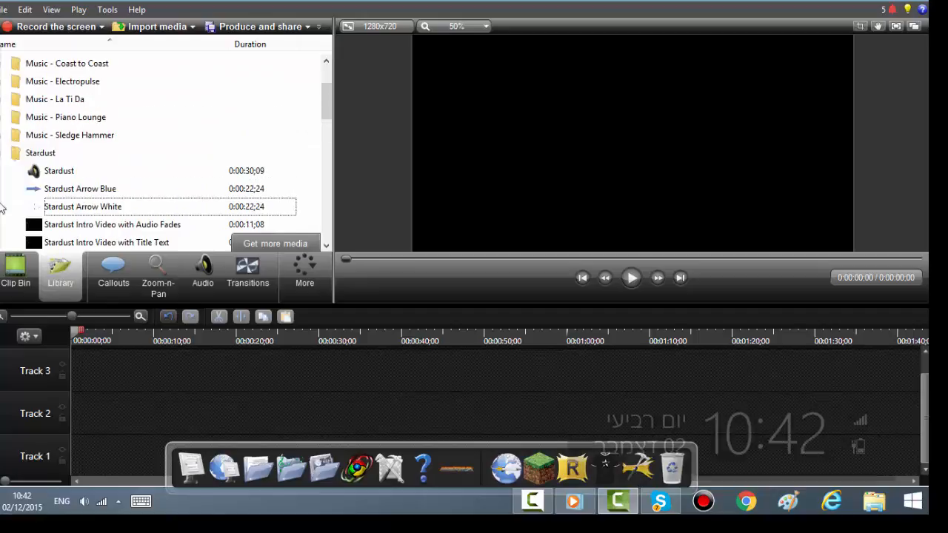
pyautogui.scroll(-1, 94, 136)
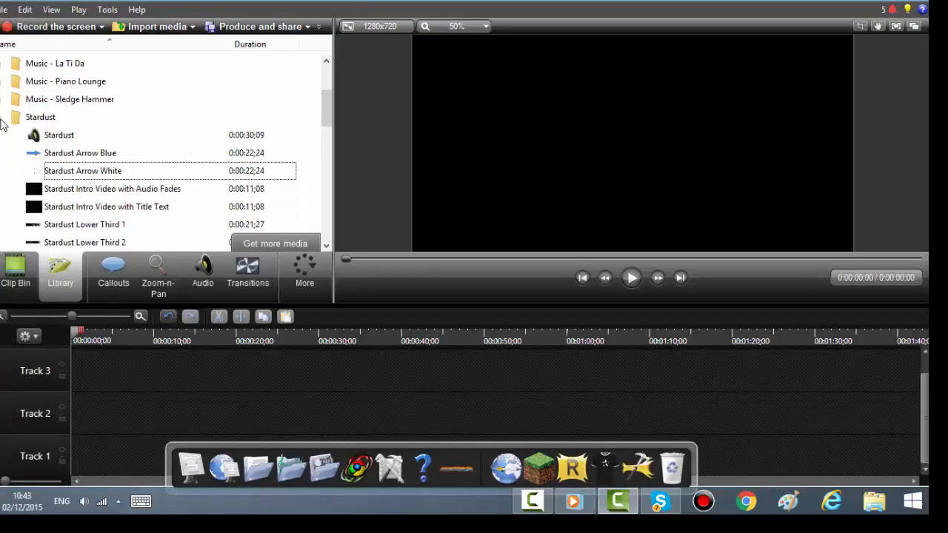
pyautogui.click(3, 120)
pyautogui.scroll(-2, 52, 151)
pyautogui.scroll(-1, 62, 160)
pyautogui.scroll(9, 77, 148)
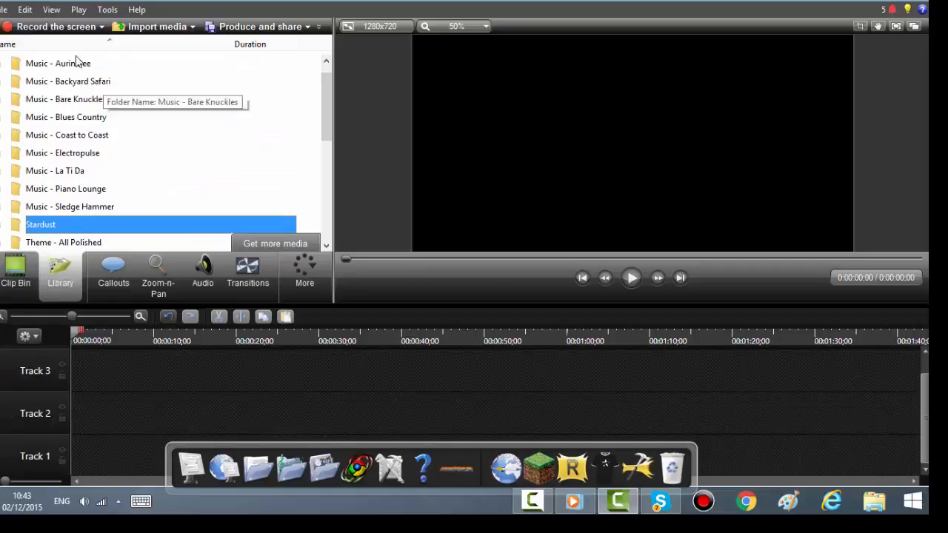
pyautogui.click(3, 175)
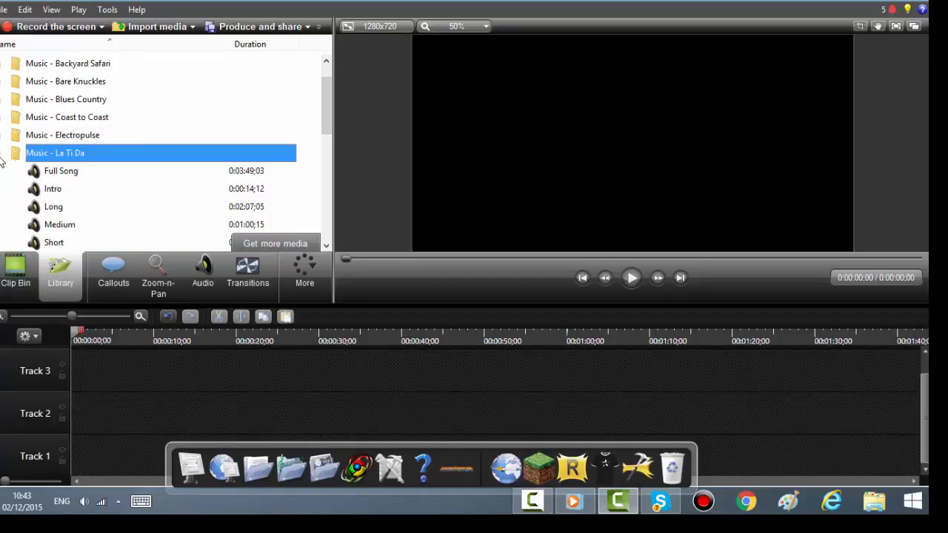
pyautogui.click(3, 154)
pyautogui.scroll(-2, 17, 157)
pyautogui.scroll(-2, 16, 157)
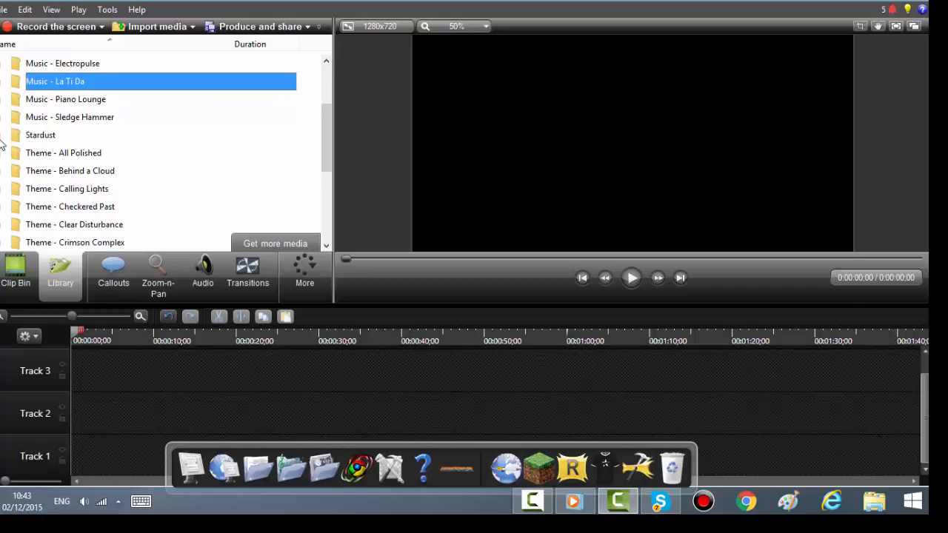
pyautogui.click(3, 138)
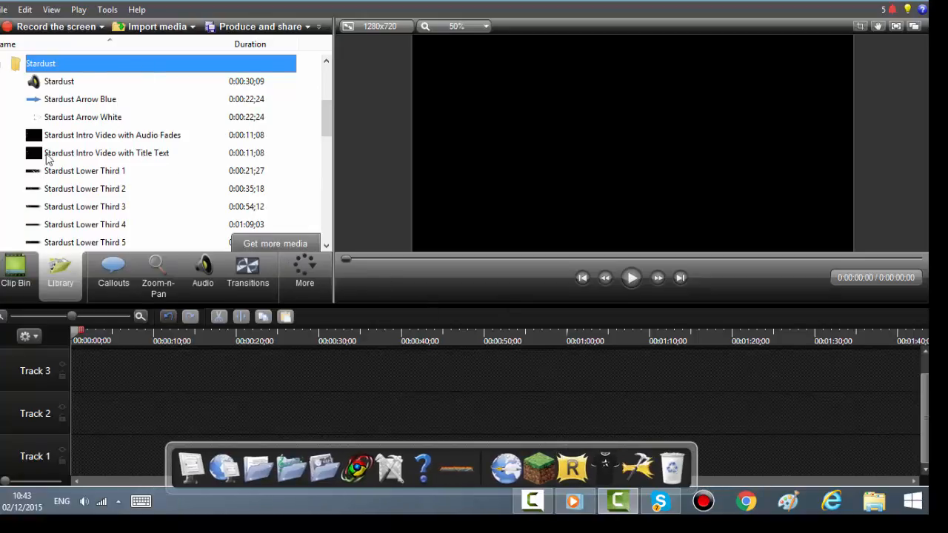
# Step: Preview the Stardust Intro Video with Audio Fades and Stardust Intro Video with Title Text assets
pyautogui.doubleClick(72, 140)
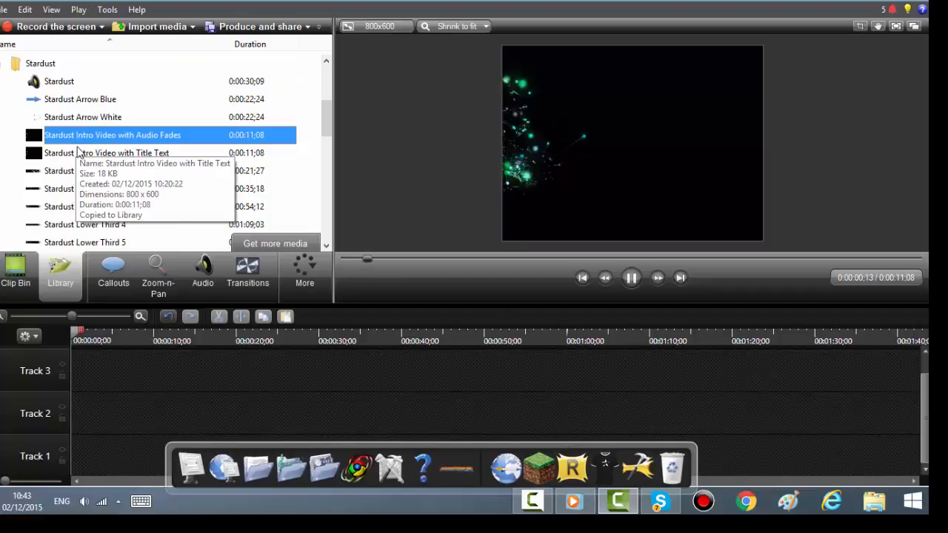
pyautogui.click(80, 153)
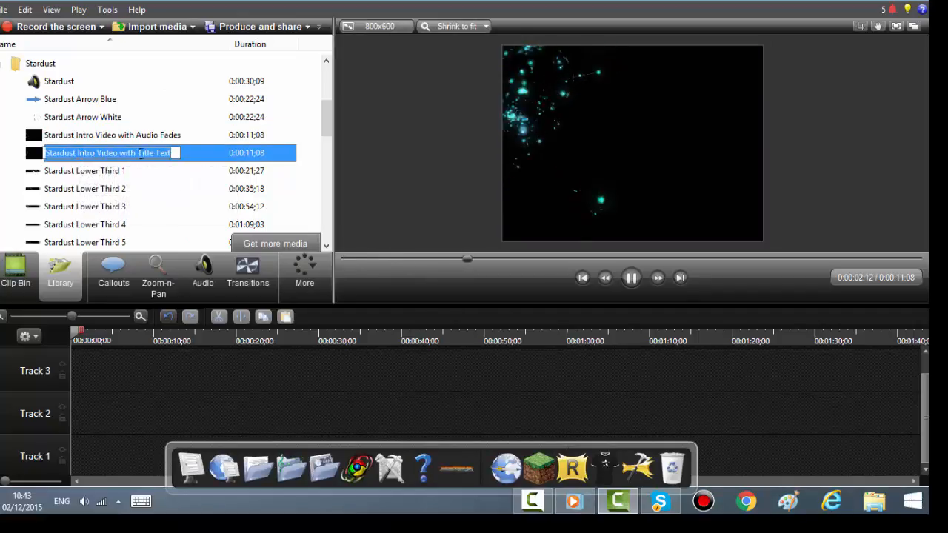
pyautogui.doubleClick(212, 153)
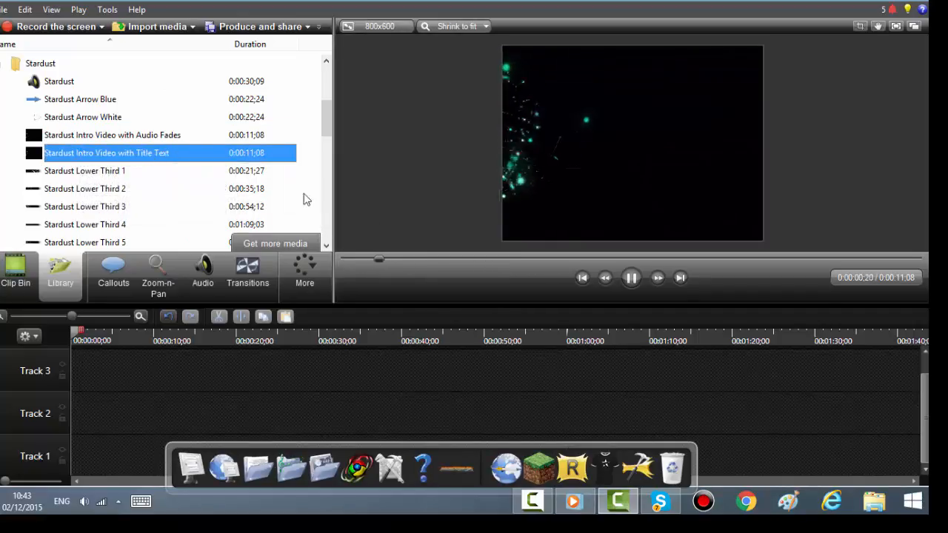
pyautogui.click(633, 278)
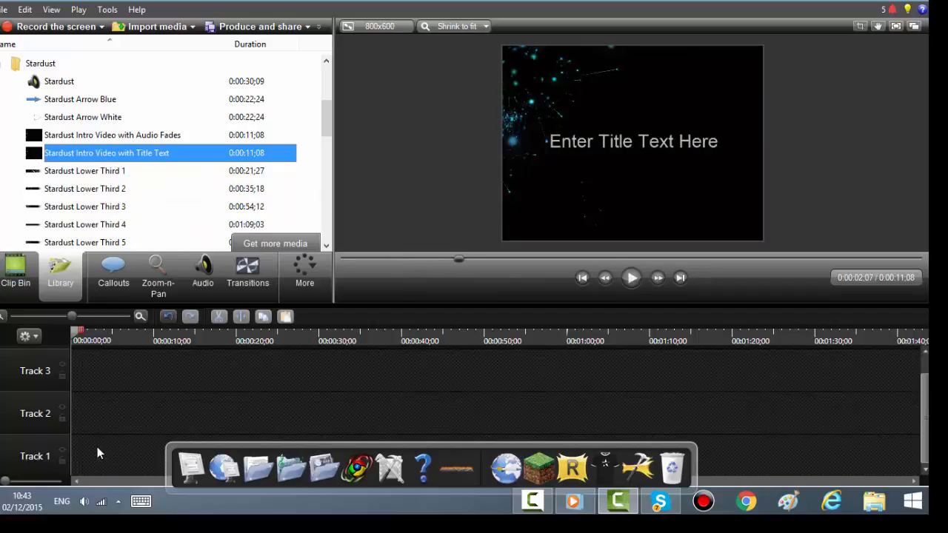
# Step: Place Stardust Intro Video with Title Text on Track 1 at the start and ungroup it
pyautogui.moveTo(97, 453); pyautogui.dragTo(100, 454)
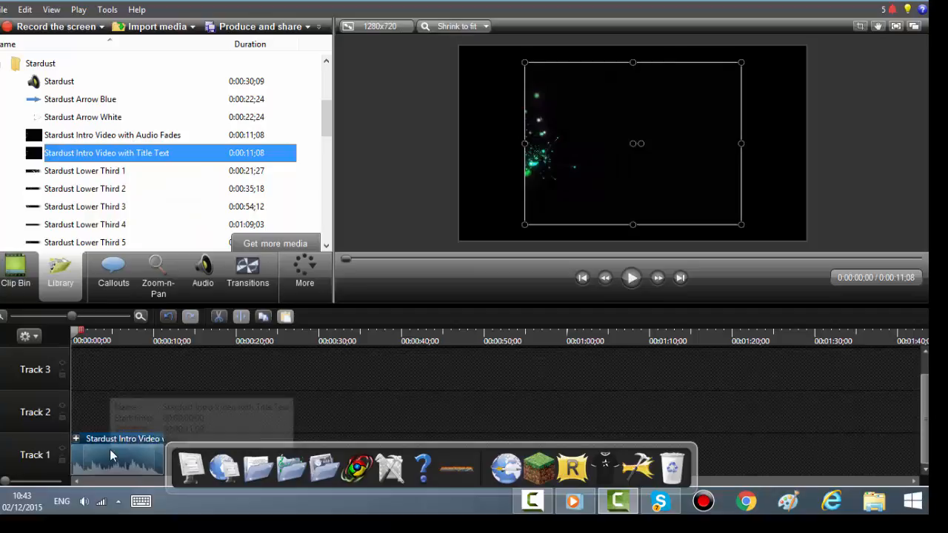
pyautogui.rightClick(109, 454)
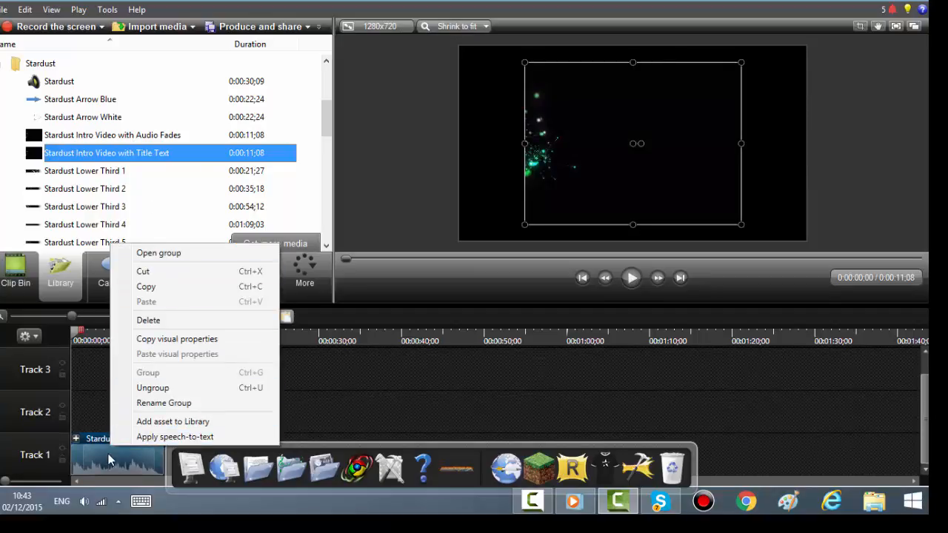
pyautogui.click(154, 388)
pyautogui.moveTo(134, 380); pyautogui.dragTo(127, 377)
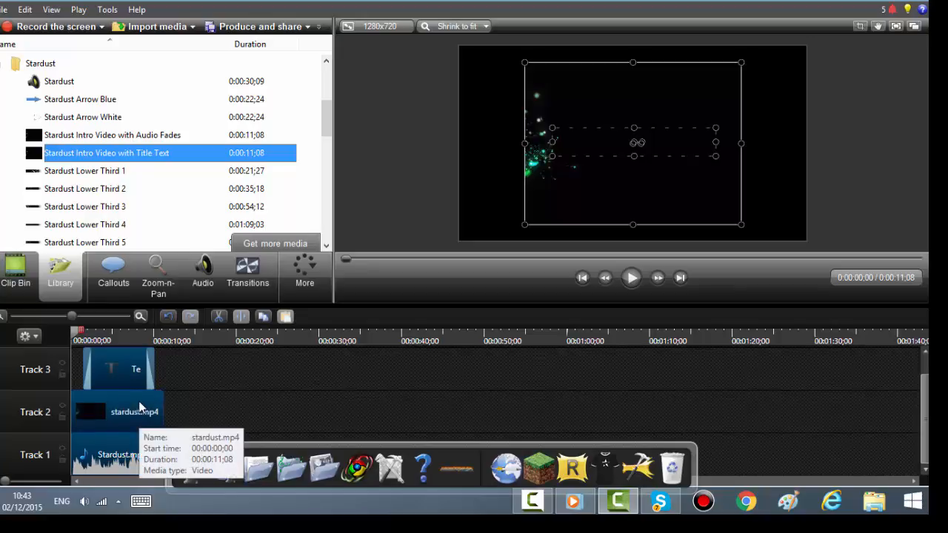
# Step: Delete the Stardust.mp3 audio clip from Track 1
pyautogui.click(184, 421)
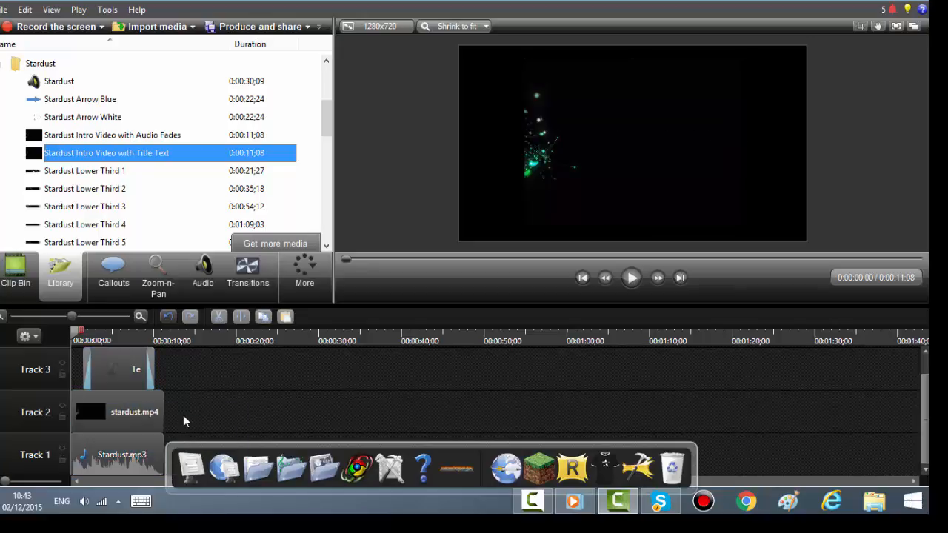
pyautogui.click(139, 460)
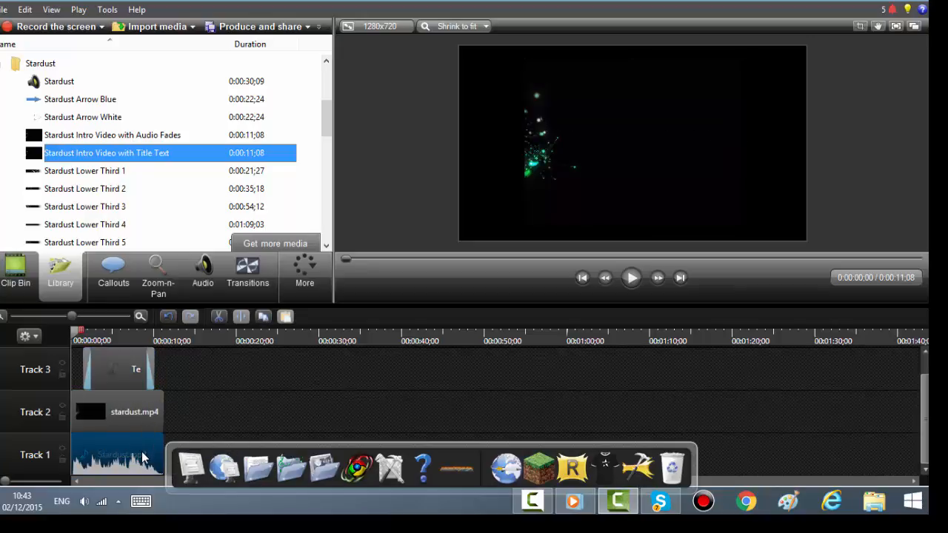
pyautogui.rightClick(143, 456)
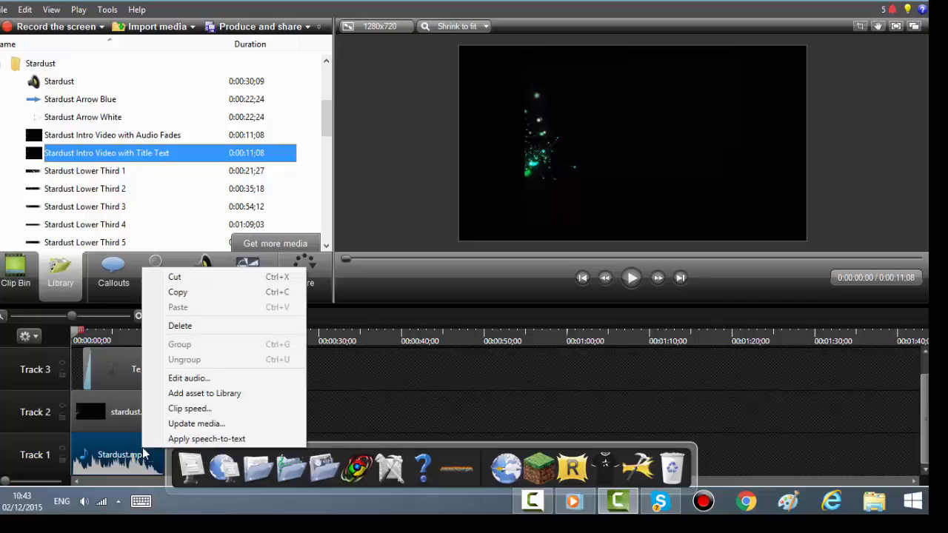
pyautogui.click(192, 327)
# Step: Move the video and text clips down to Tracks 1 and 2 and stretch the text clip to the video's end
pyautogui.moveTo(119, 400); pyautogui.dragTo(83, 433)
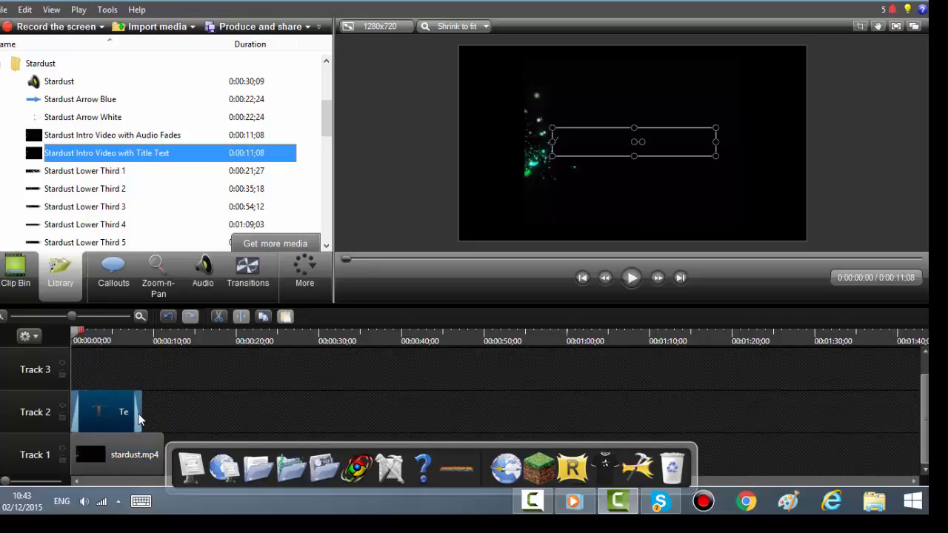
pyautogui.moveTo(142, 414); pyautogui.dragTo(164, 414)
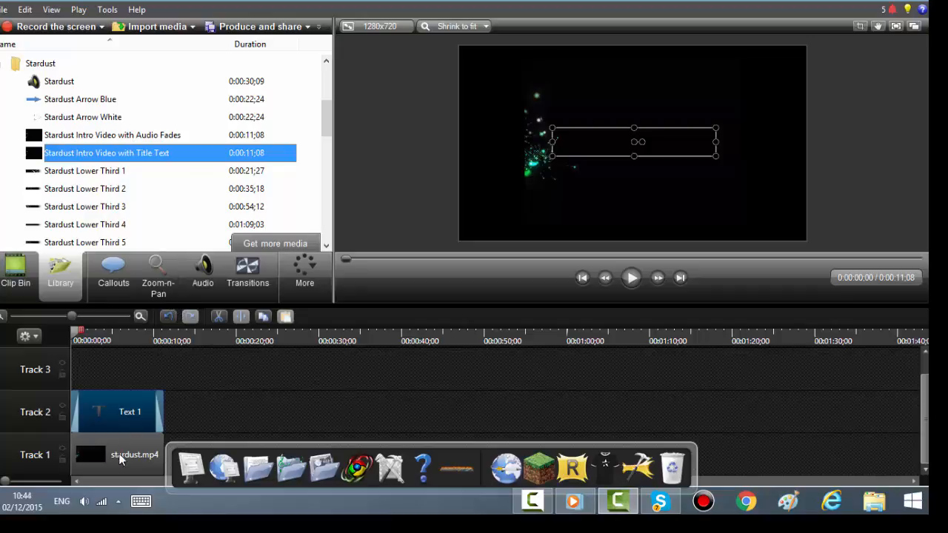
pyautogui.click(9, 281)
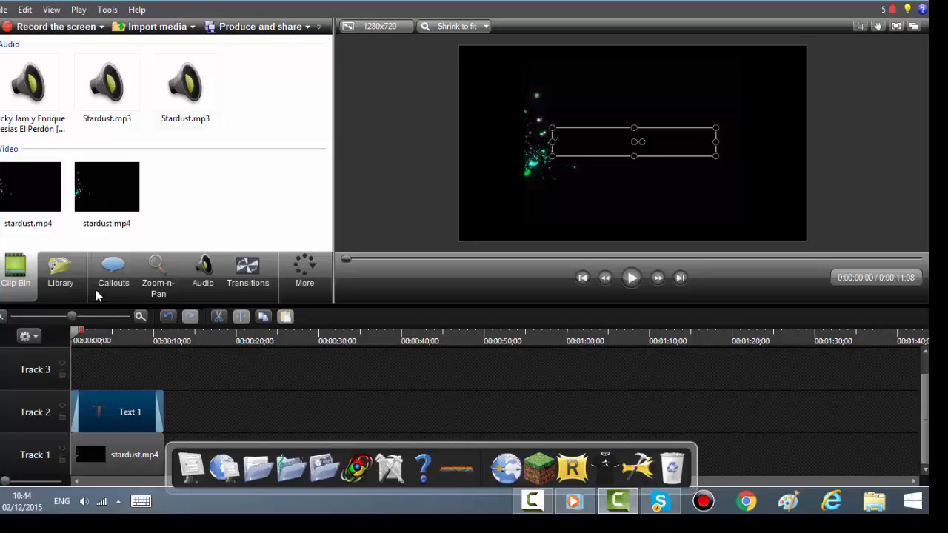
# Step: Import the Flo-Rida My House MP3 from the desktop into the clip bin
pyautogui.moveTo(110, 193)
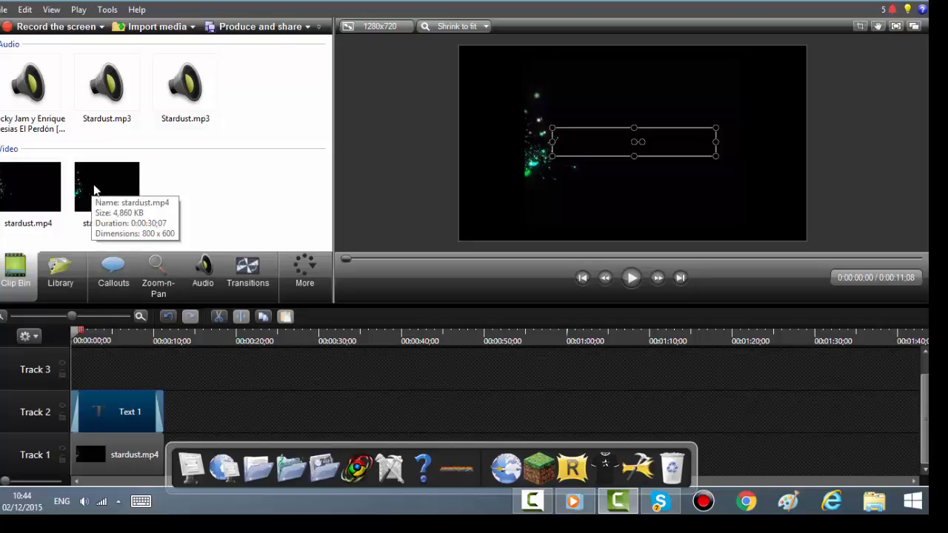
pyautogui.moveTo(55, 101)
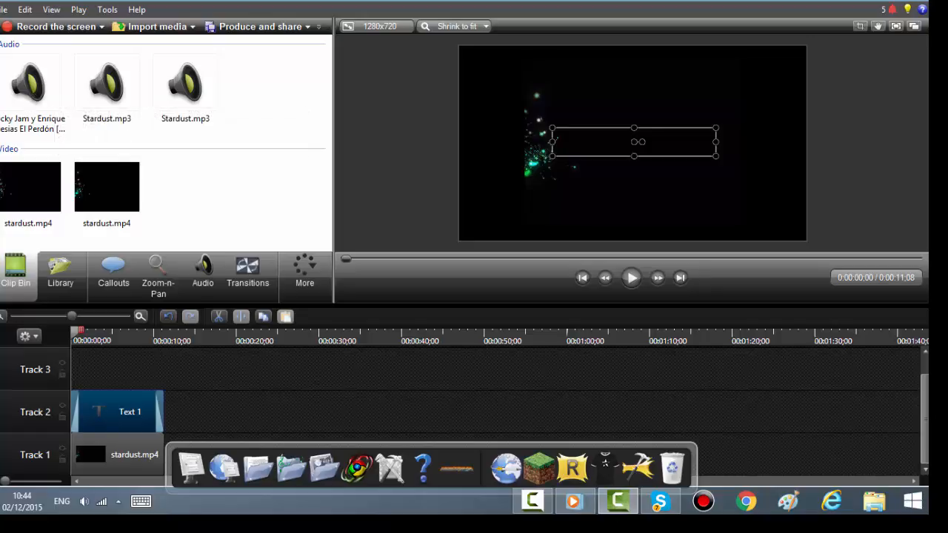
pyautogui.click(883, 1)
pyautogui.moveTo(371, 1); pyautogui.dragTo(371, 277)
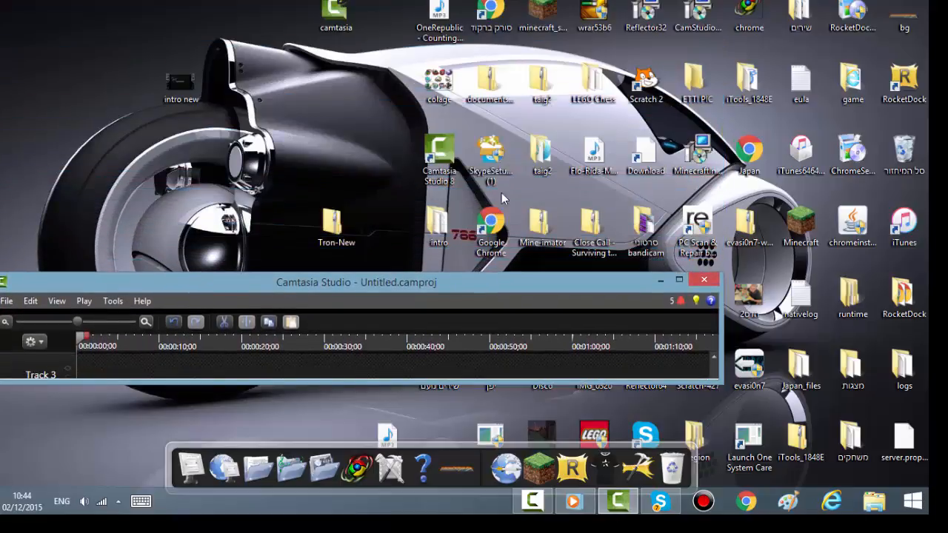
pyautogui.click(599, 155)
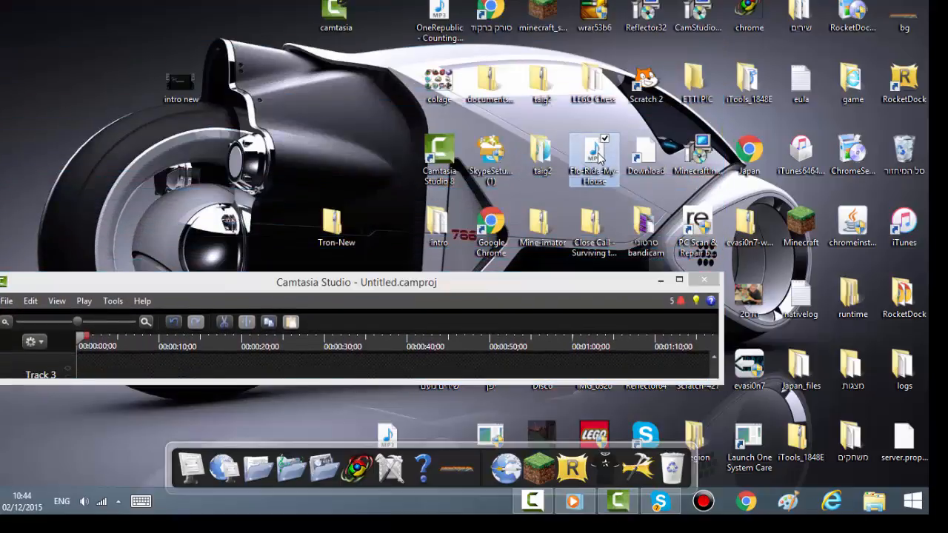
pyautogui.click(485, 384)
pyautogui.moveTo(486, 383); pyautogui.dragTo(487, 474)
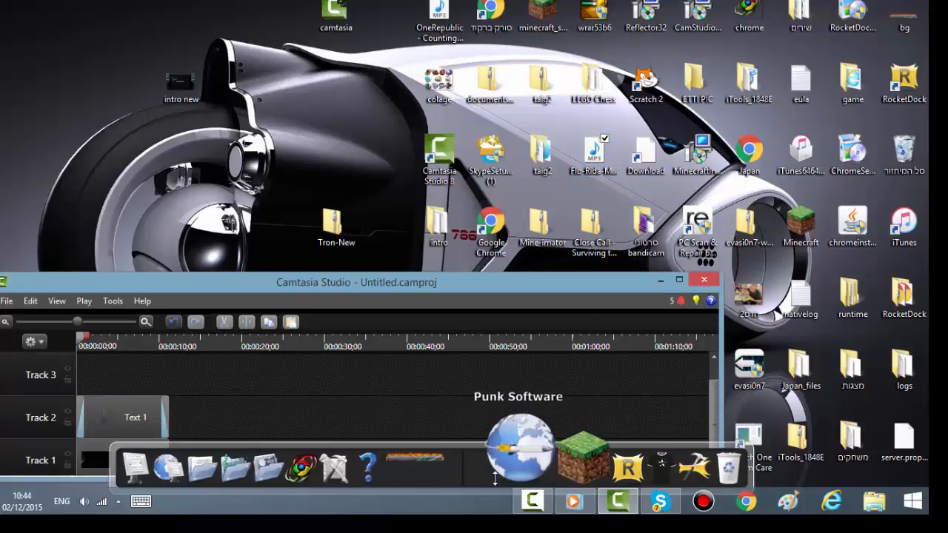
pyautogui.moveTo(344, 272); pyautogui.dragTo(345, 194)
pyautogui.moveTo(593, 158); pyautogui.dragTo(130, 110)
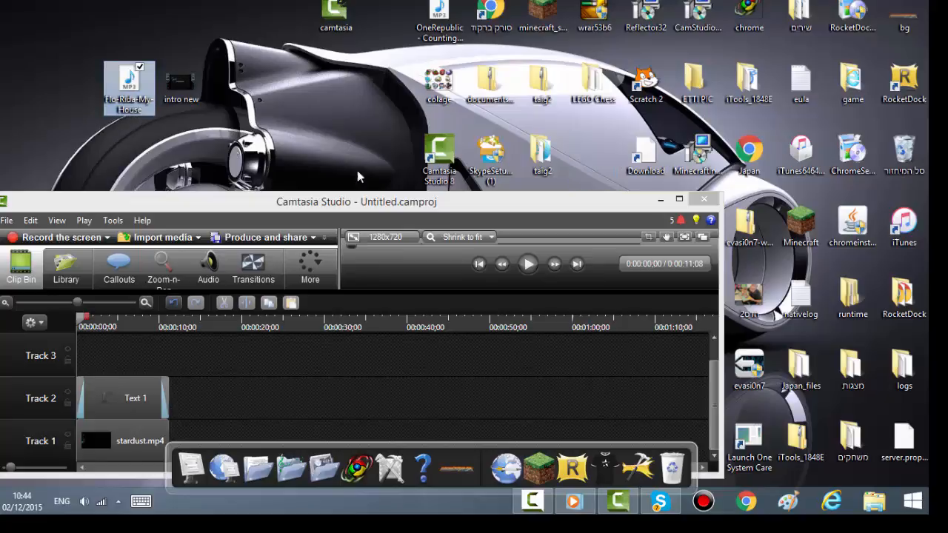
pyautogui.moveTo(383, 202); pyautogui.dragTo(366, 117)
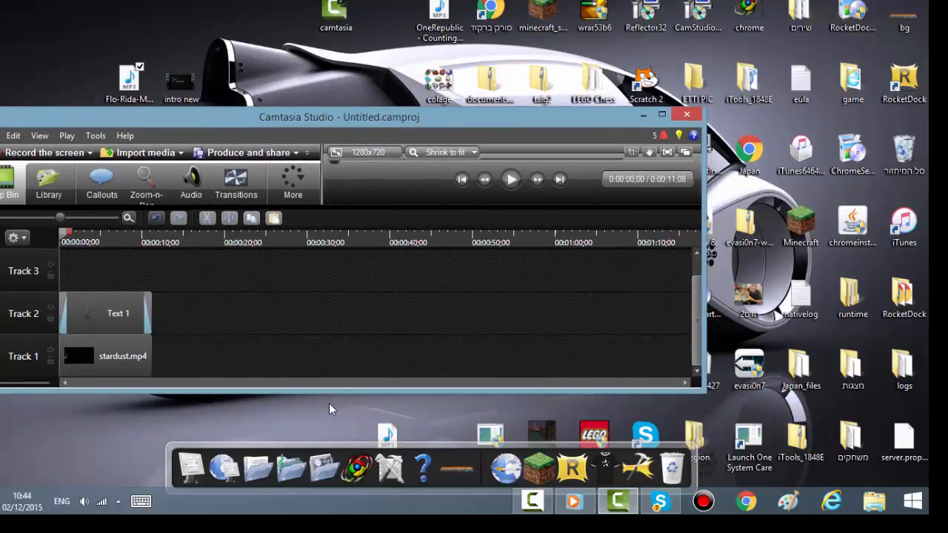
pyautogui.moveTo(338, 395); pyautogui.dragTo(361, 472)
pyautogui.click(123, 87)
pyautogui.moveTo(123, 87); pyautogui.dragTo(226, 215)
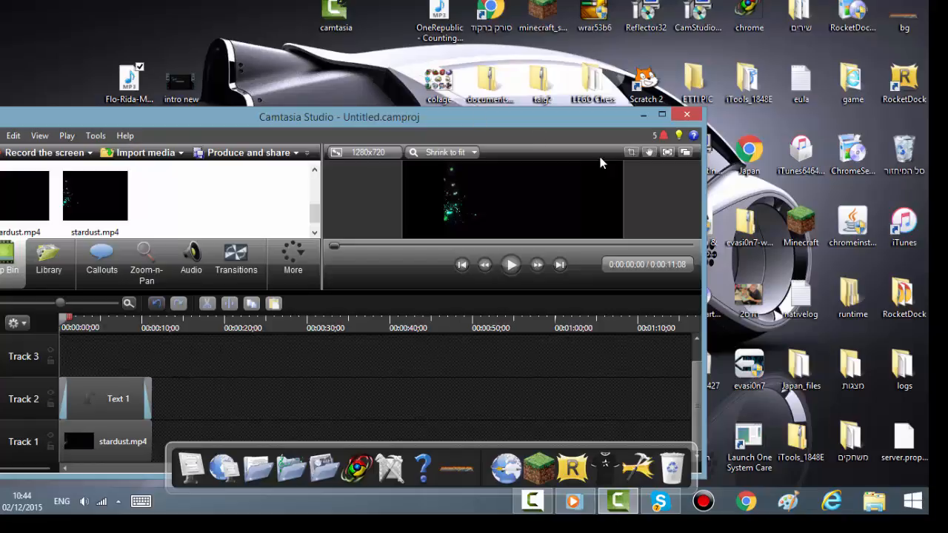
pyautogui.click(662, 114)
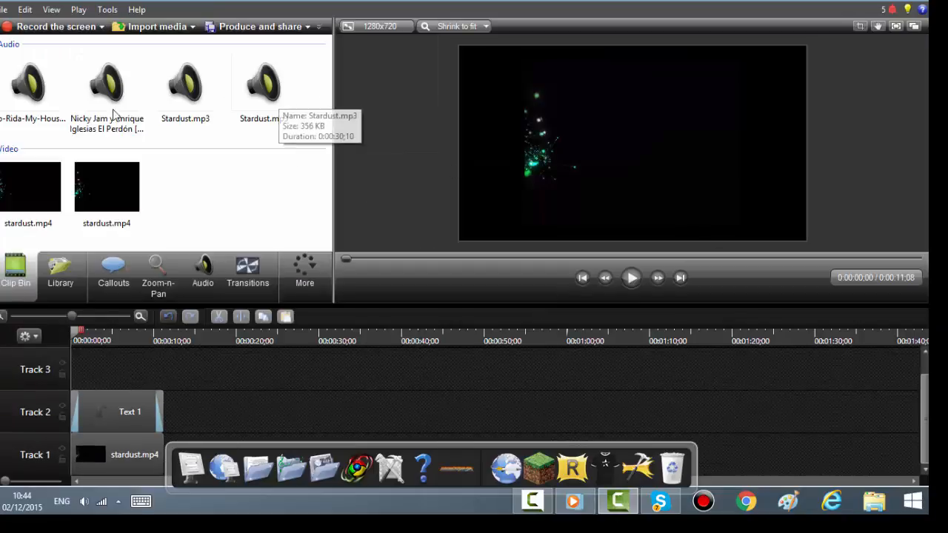
# Step: Add the Nicky Jam y Enrique Iglesias El Perdón song to Track 3, moved to the timeline start and trimmed to the video's length
pyautogui.moveTo(35, 93)
pyautogui.mouseDown()
pyautogui.moveTo(178, 387)
pyautogui.moveTo(141, 371)
pyautogui.moveTo(24, 93)
pyautogui.mouseUp()
pyautogui.moveTo(113, 101); pyautogui.dragTo(115, 361)
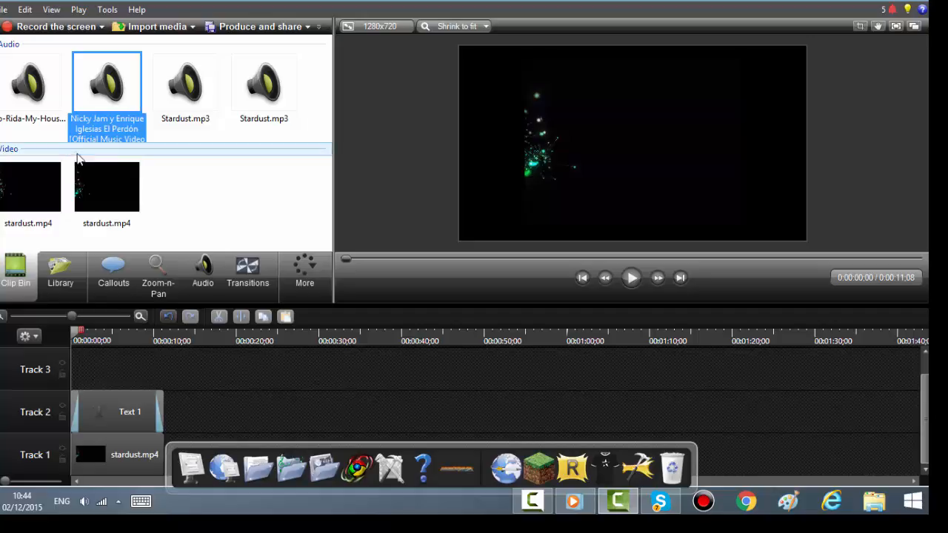
pyautogui.moveTo(91, 116); pyautogui.dragTo(693, 366)
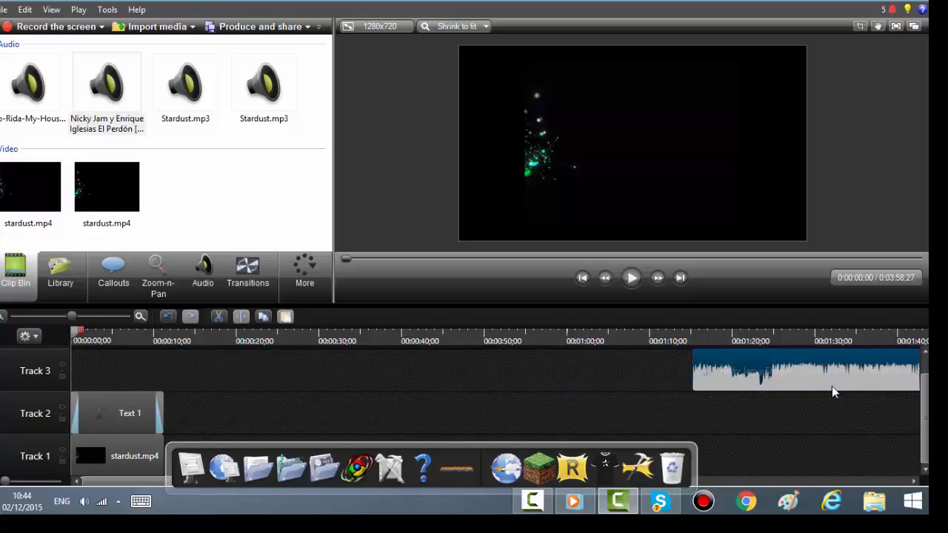
pyautogui.click(915, 481)
pyautogui.click(917, 481)
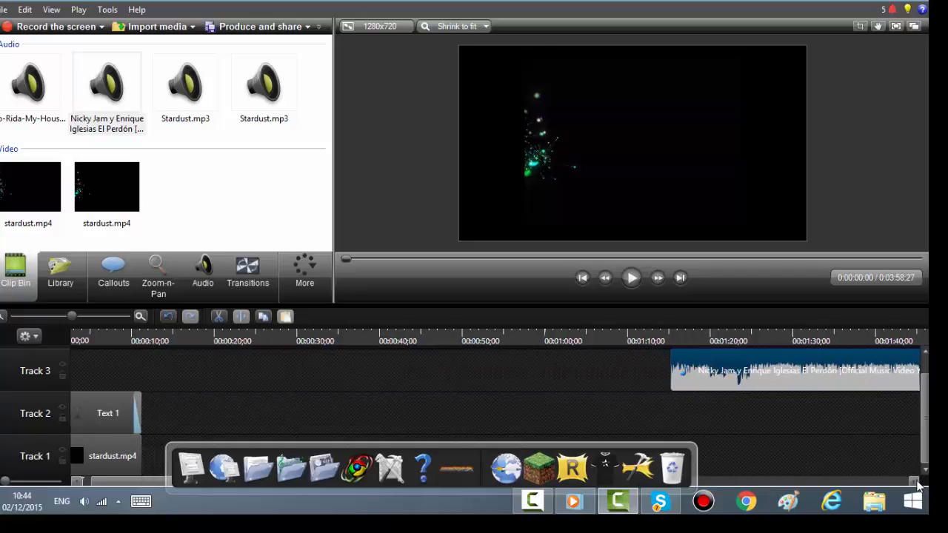
pyautogui.click(916, 482)
pyautogui.click(917, 483)
pyautogui.moveTo(918, 489); pyautogui.dragTo(904, 478)
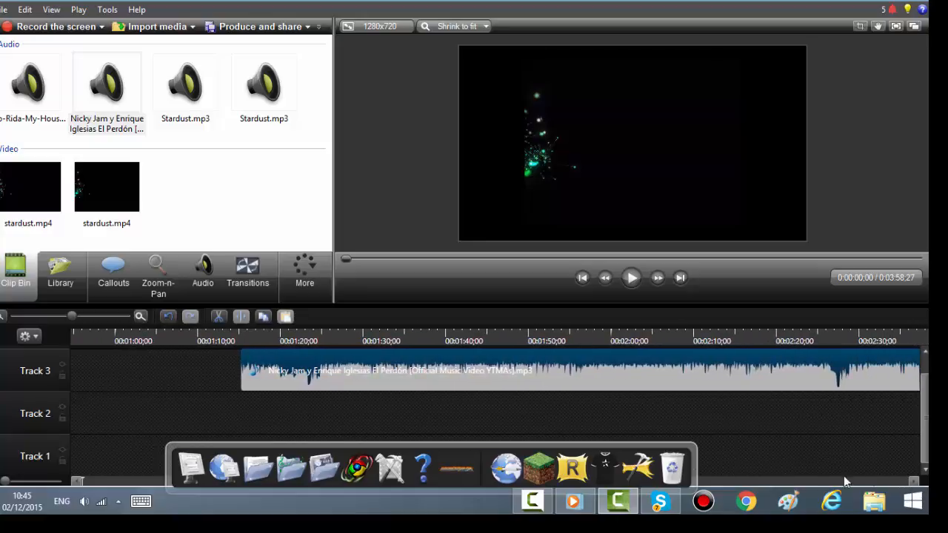
pyautogui.click(732, 477)
pyautogui.click(735, 479)
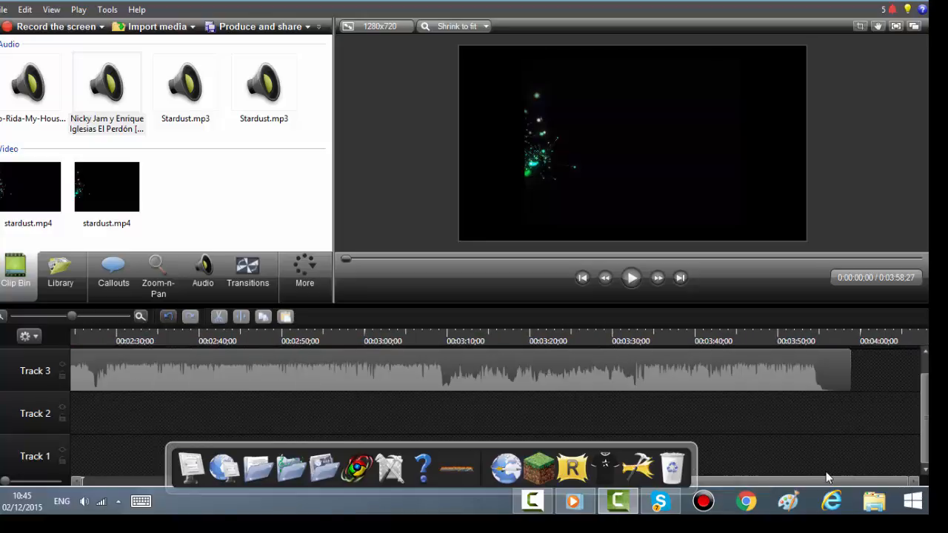
pyautogui.moveTo(853, 380); pyautogui.dragTo(123, 369)
pyautogui.moveTo(306, 370); pyautogui.dragTo(8, 390)
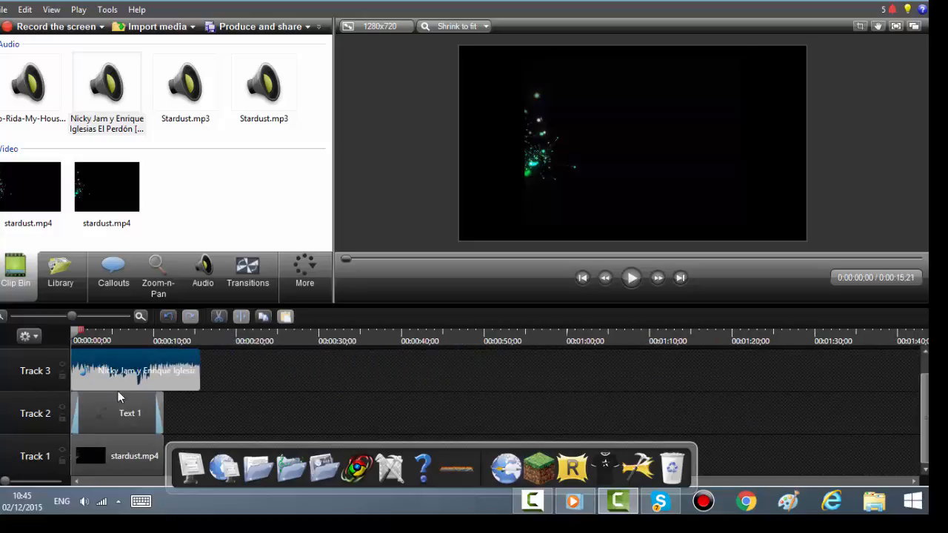
pyautogui.moveTo(198, 379); pyautogui.dragTo(169, 383)
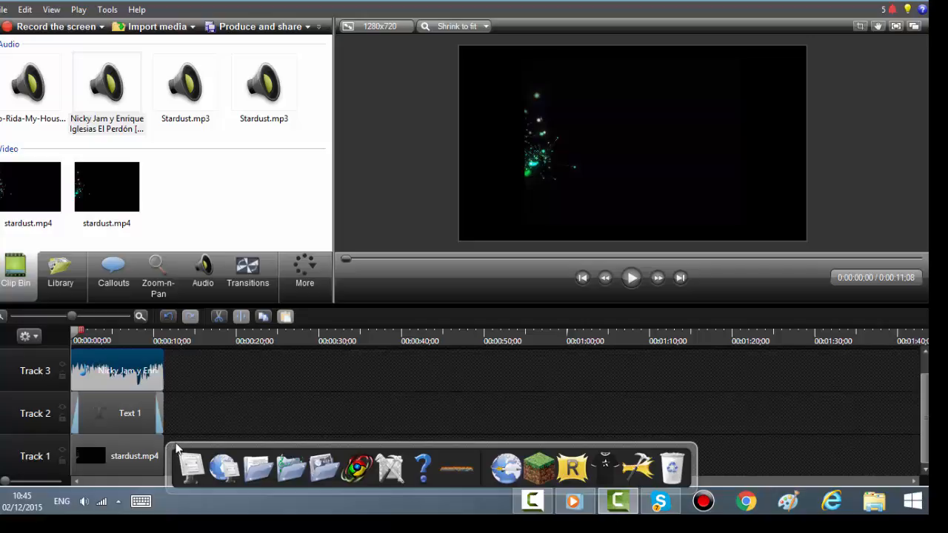
# Step: Extend the video, text and music clips so all three end at about 0:00:20:05
pyautogui.moveTo(164, 434); pyautogui.dragTo(208, 431)
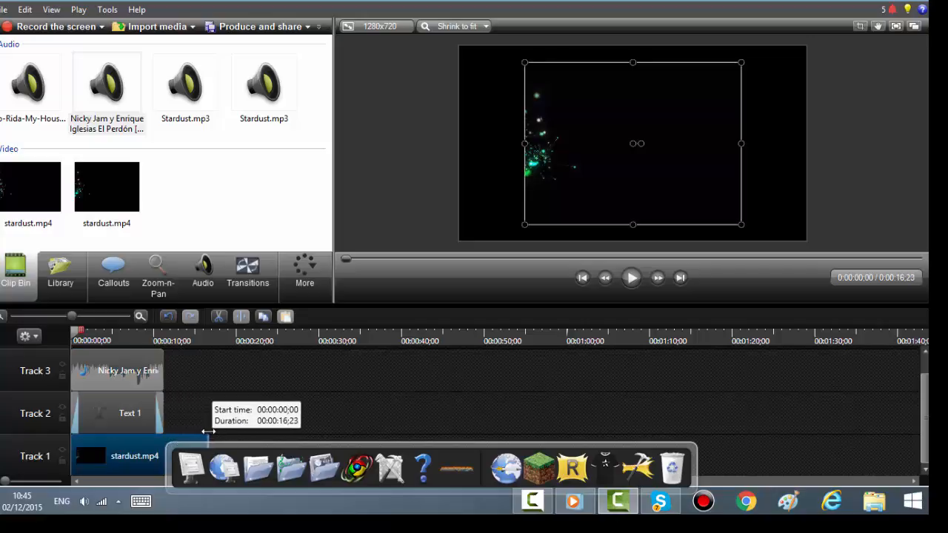
pyautogui.click(85, 342)
pyautogui.moveTo(85, 341); pyautogui.dragTo(238, 354)
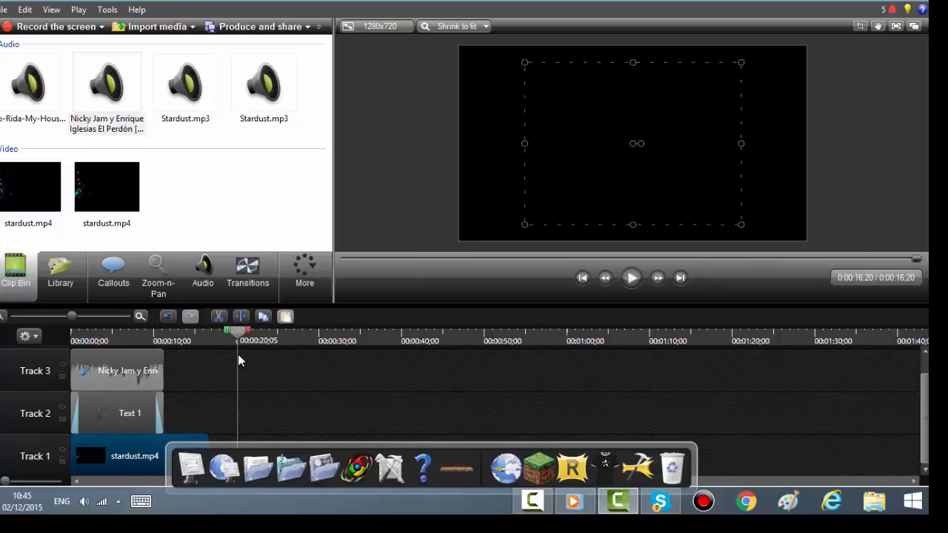
pyautogui.moveTo(206, 438); pyautogui.dragTo(237, 437)
pyautogui.moveTo(165, 421); pyautogui.dragTo(237, 420)
pyautogui.moveTo(166, 379); pyautogui.dragTo(237, 380)
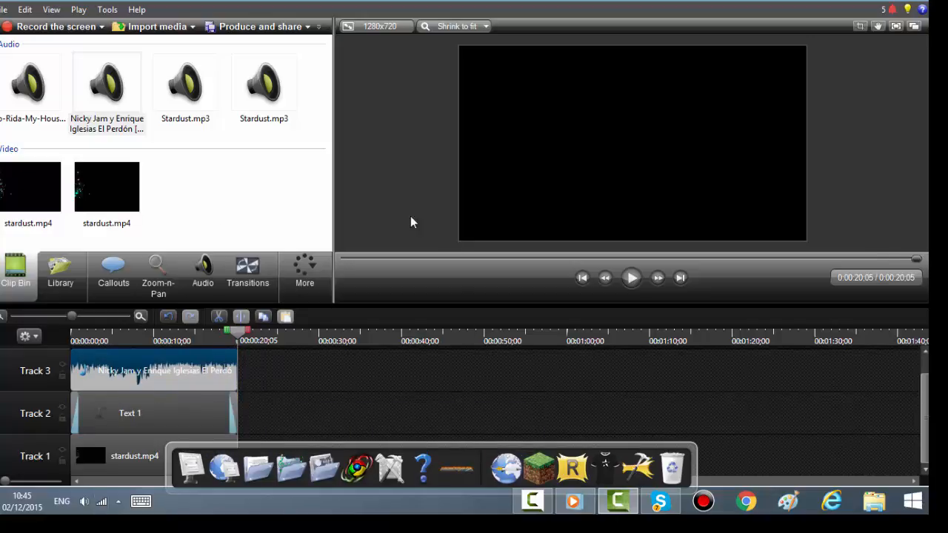
# Step: Add a text callout at the playhead and clear its placeholder title text
pyautogui.click(112, 271)
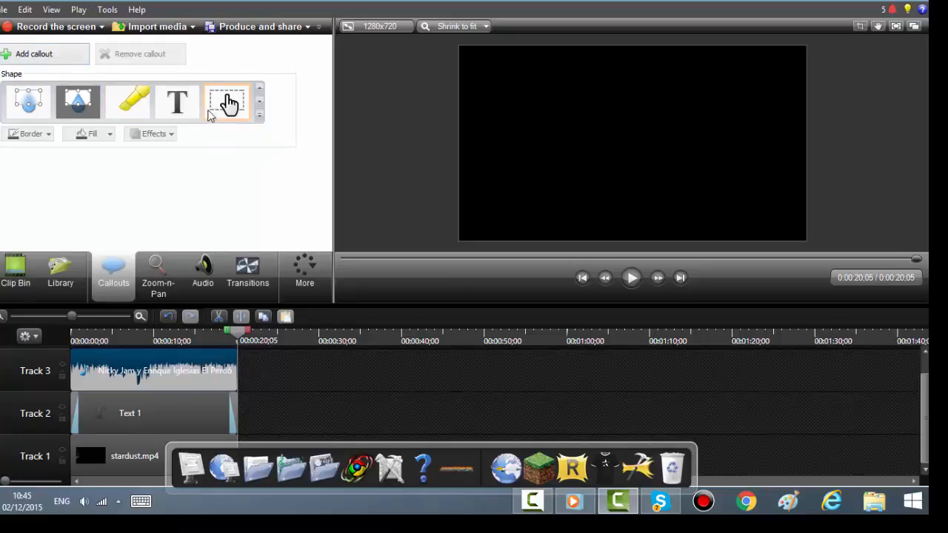
pyautogui.click(182, 108)
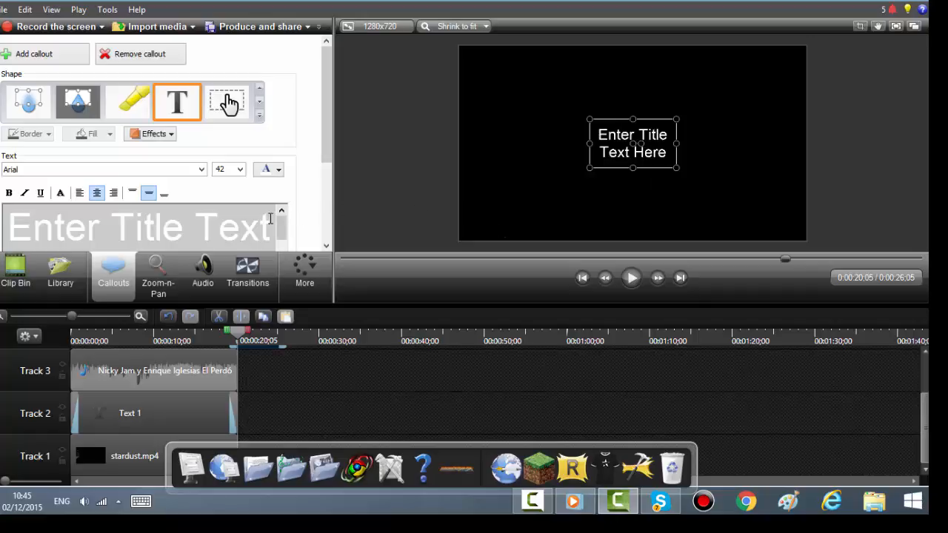
pyautogui.moveTo(271, 222); pyautogui.dragTo(6, 225)
pyautogui.press('BackSpace')
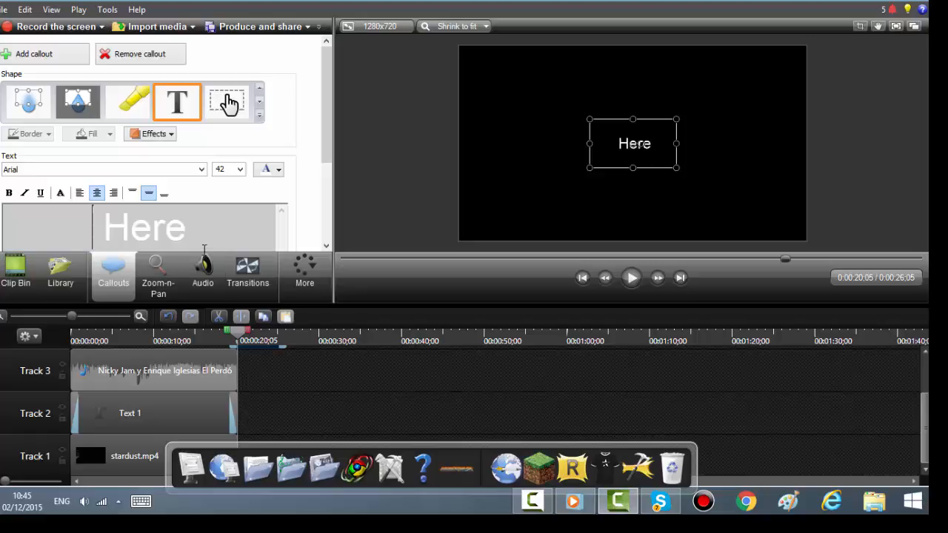
pyautogui.moveTo(213, 225); pyautogui.dragTo(95, 227)
pyautogui.press('BackSpace')
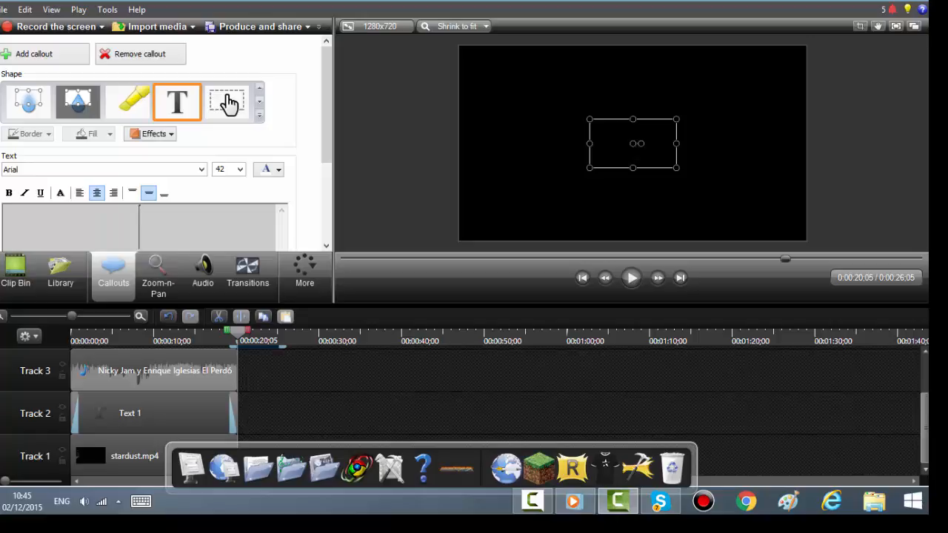
pyautogui.write('ga')
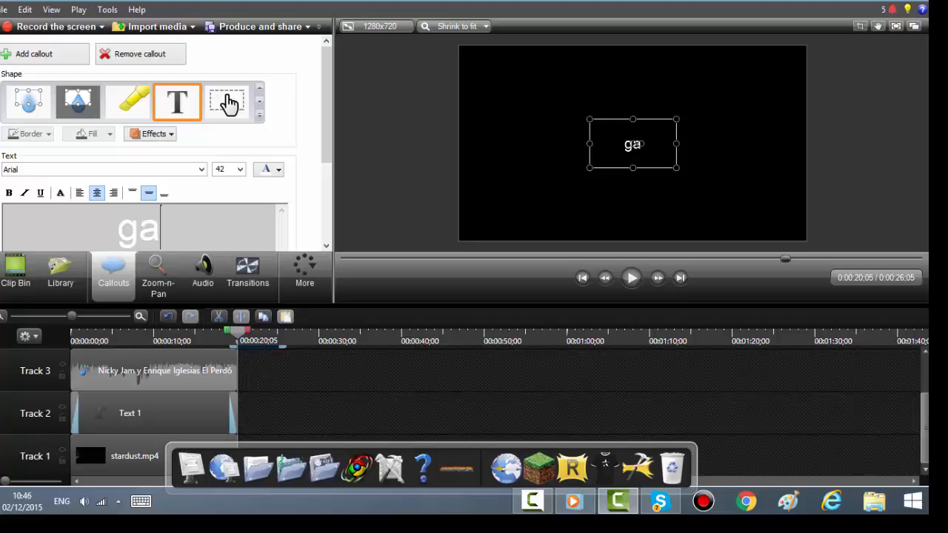
pyautogui.write('m')
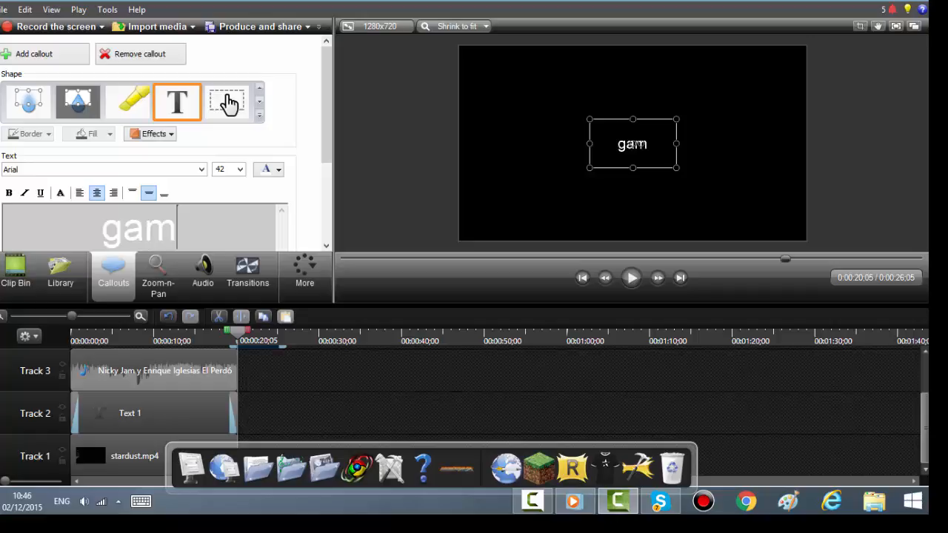
pyautogui.press('BackSpace')
pyautogui.press('BackSpace')
pyautogui.press('BackSpace')
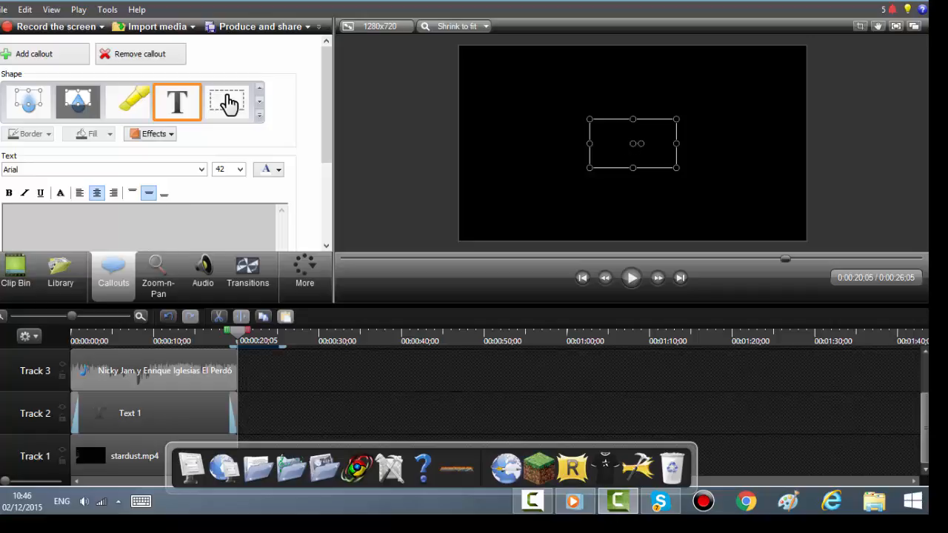
# Step: Enter GAMER4YOU as the callout text and widen the callout box to fit it on one line
pyautogui.write('GA')
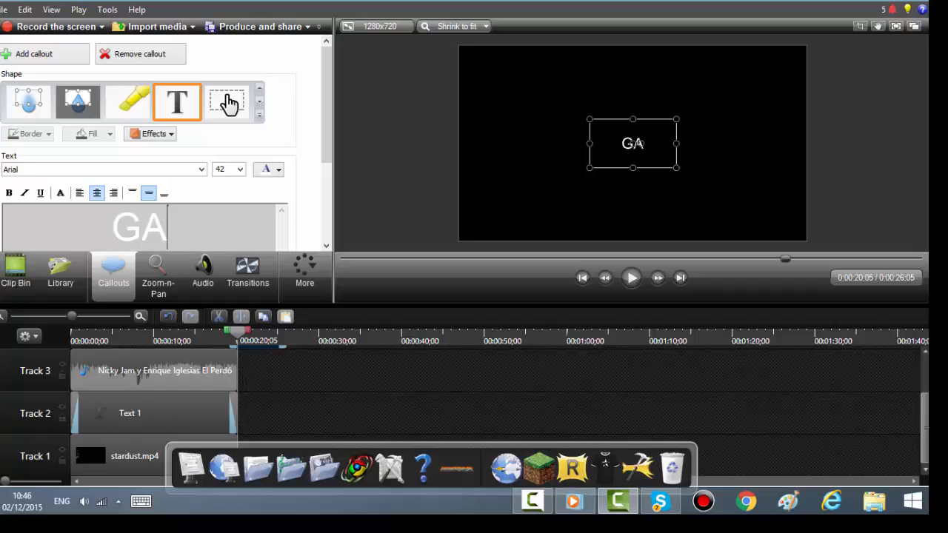
pyautogui.write('MER')
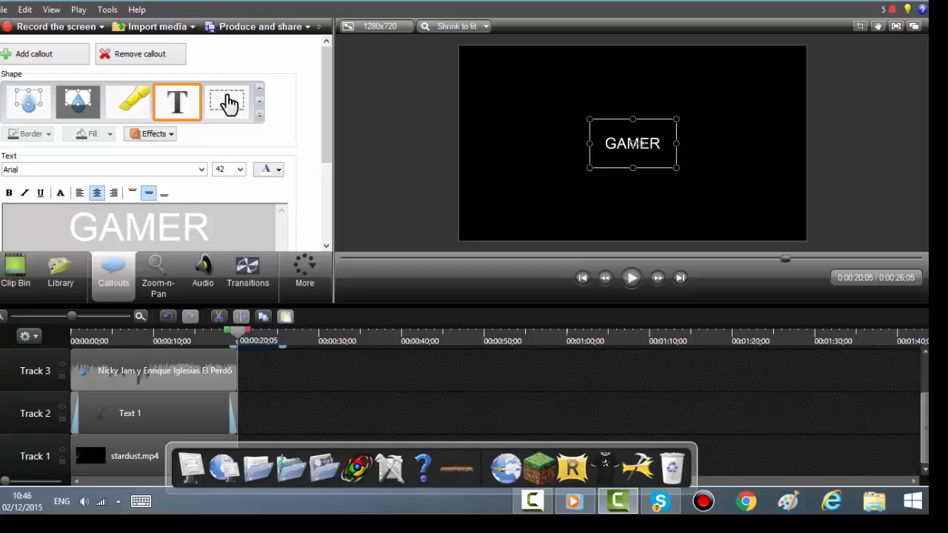
pyautogui.write('4Y')
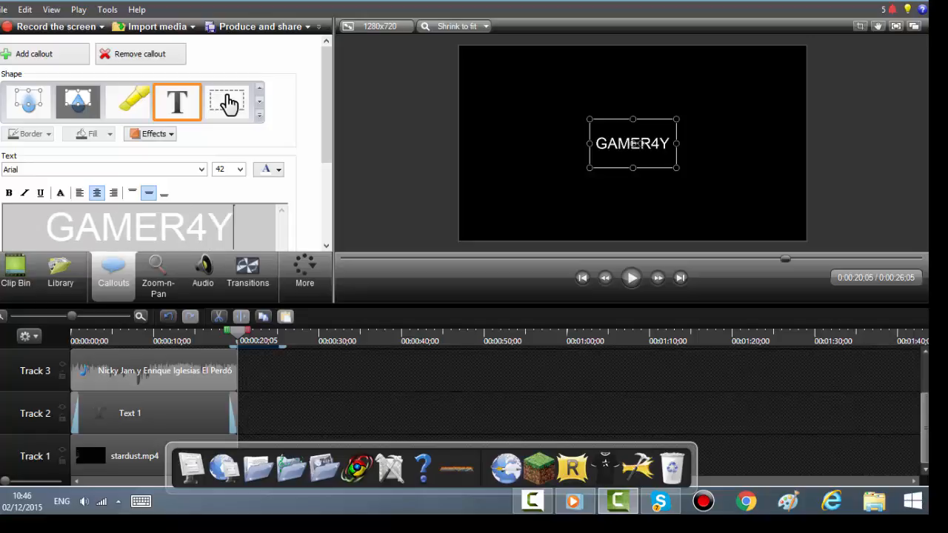
pyautogui.write('OU')
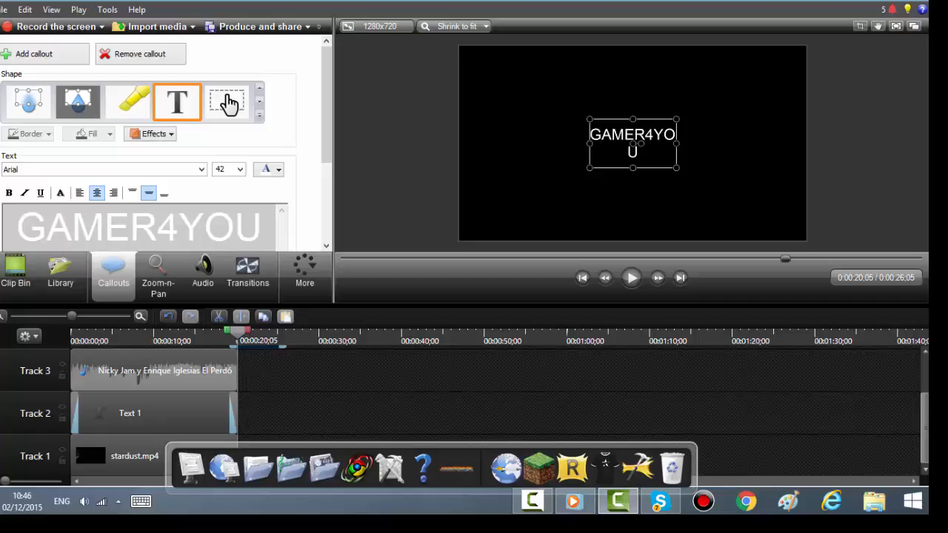
pyautogui.moveTo(676, 143); pyautogui.dragTo(710, 143)
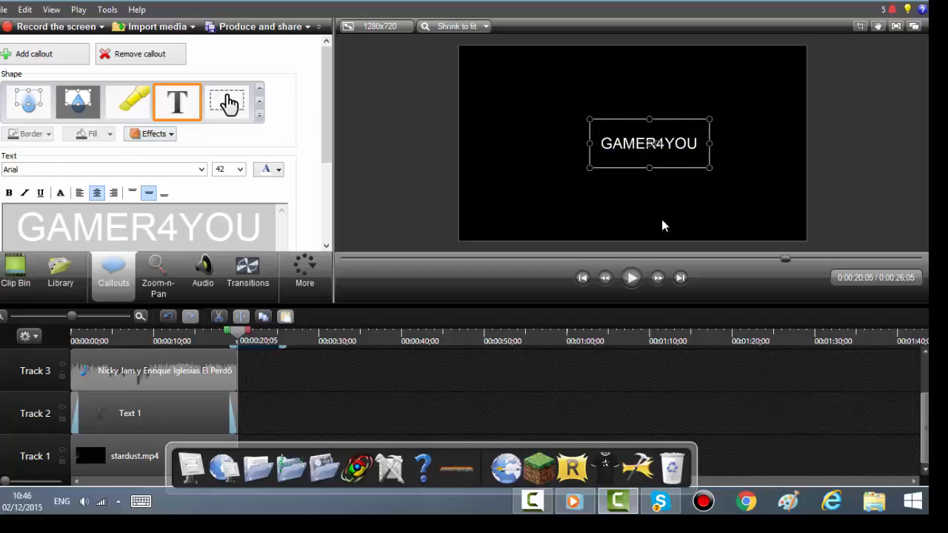
# Step: Move the GAMER4YOU callout to the start of the timeline on a new Track 4
pyautogui.moveTo(787, 260); pyautogui.dragTo(179, 333)
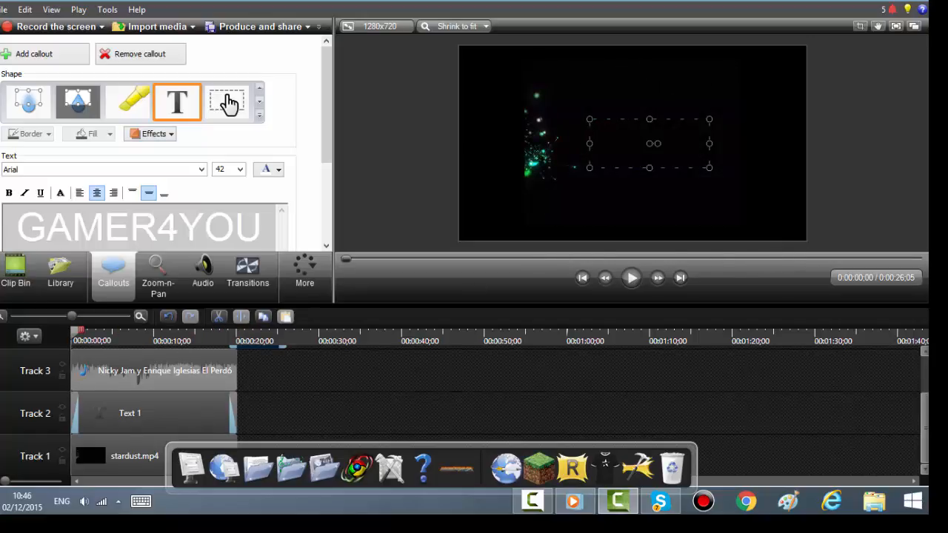
pyautogui.moveTo(924, 419); pyautogui.dragTo(914, 379)
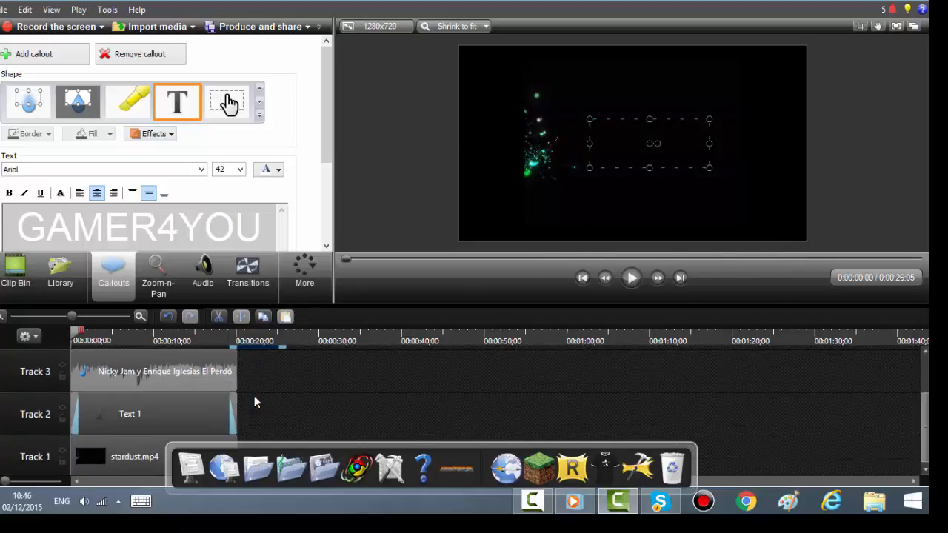
pyautogui.moveTo(261, 395); pyautogui.dragTo(55, 400)
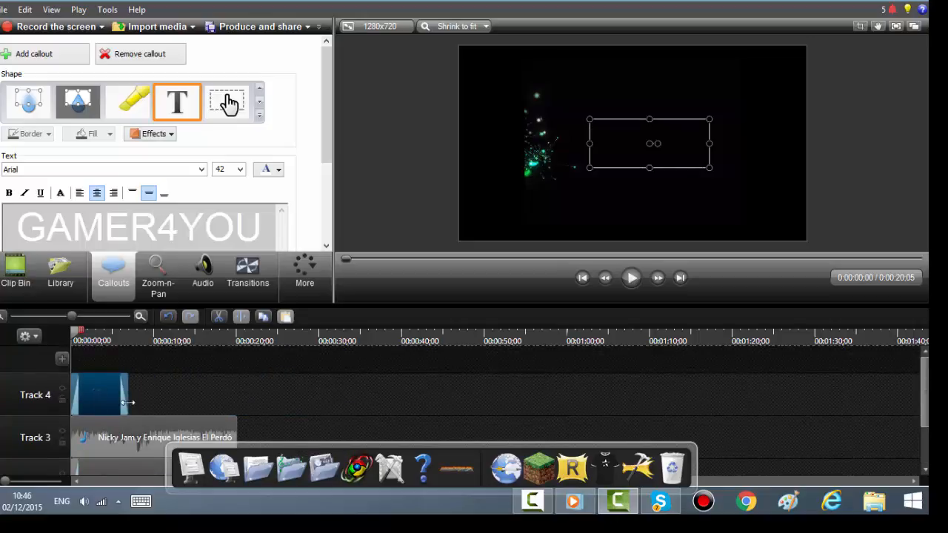
pyautogui.scroll(-2, 128, 403)
# Step: Delete the extra Text 1 callout clip from the timeline
pyautogui.click(149, 414)
pyautogui.rightClick(148, 414)
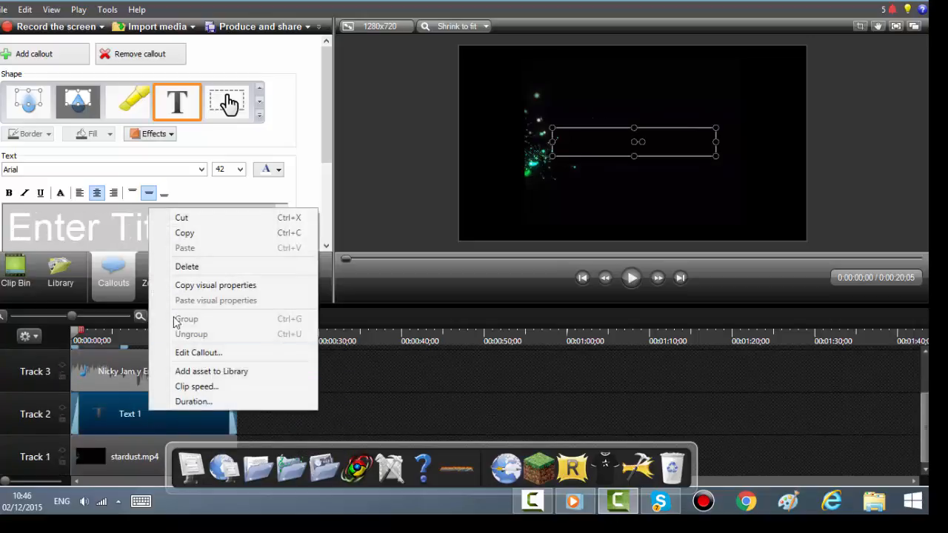
pyautogui.click(185, 267)
# Step: Rearrange the tracks so the music clip sits on Track 2 and the GAMER4YOU callout on Track 3
pyautogui.scroll(2, 214, 415)
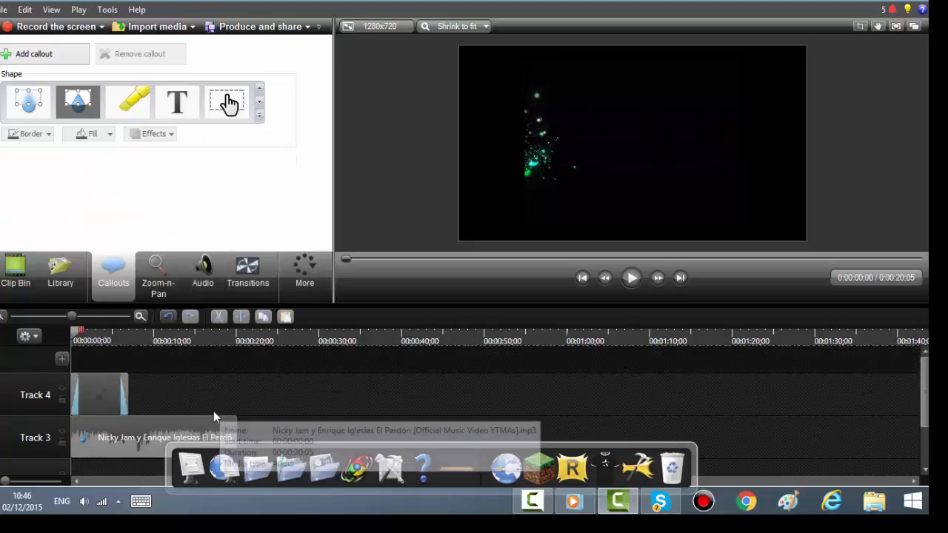
pyautogui.scroll(-1, 129, 420)
pyautogui.moveTo(130, 371); pyautogui.dragTo(133, 411)
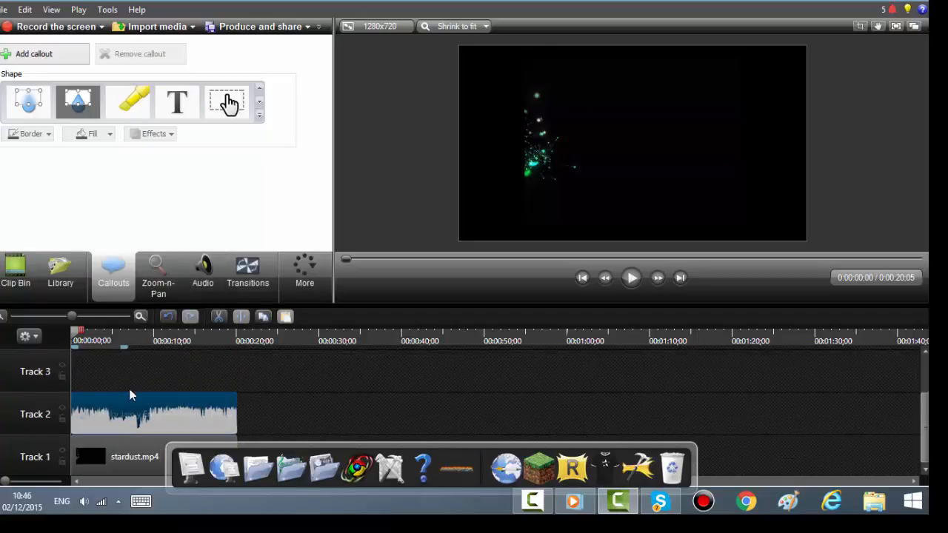
pyautogui.scroll(1, 129, 395)
pyautogui.moveTo(106, 368); pyautogui.dragTo(237, 411)
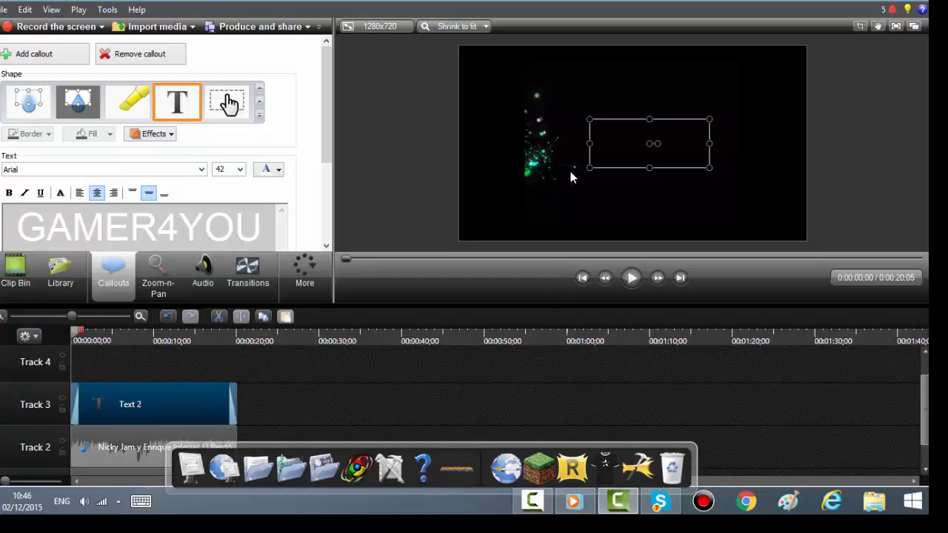
# Step: Stretch the GAMER4YOU callout box slightly leftward in the preview and play back the video
pyautogui.moveTo(586, 146); pyautogui.dragTo(571, 145)
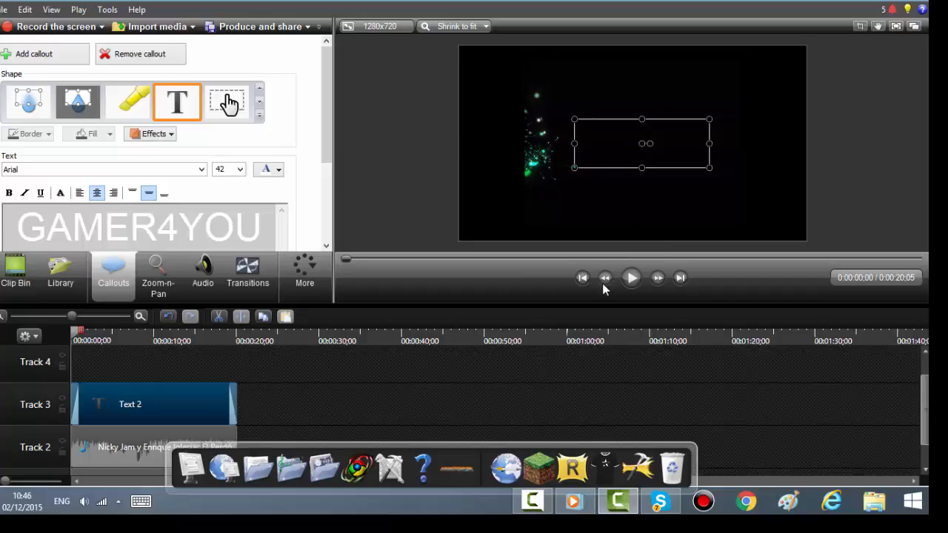
pyautogui.click(624, 280)
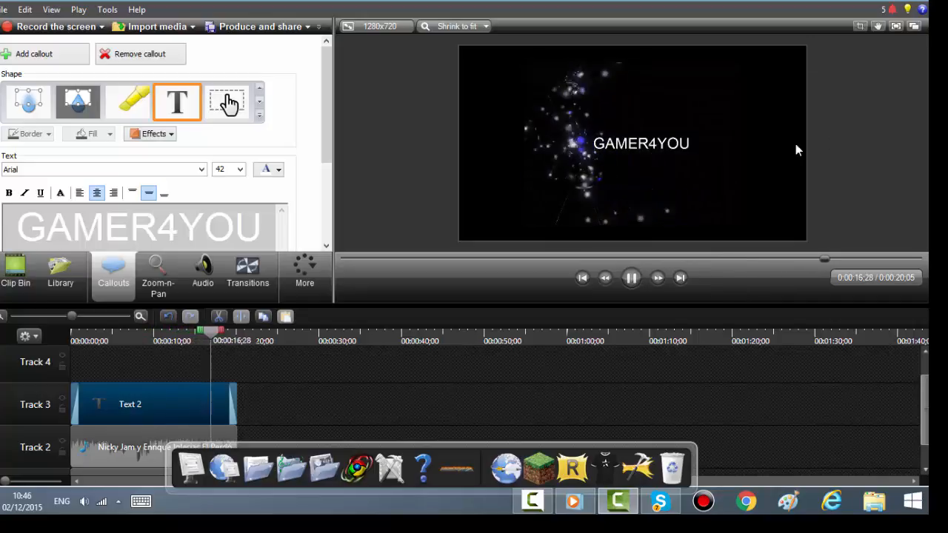
pyautogui.press('space')
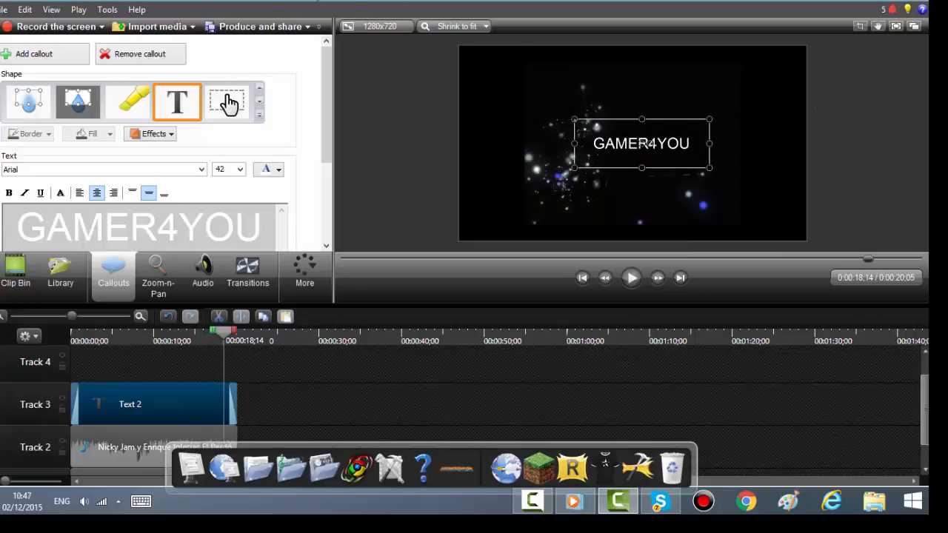
# Step: Start the Produce and share wizard and continue with the MP4 with Smart Player (up to 480p) preset
pyautogui.click(308, 27)
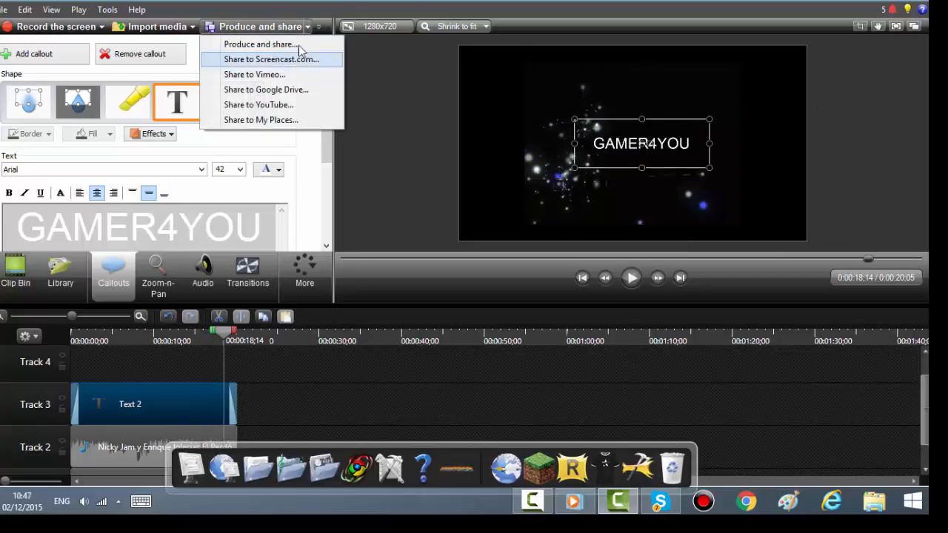
pyautogui.click(294, 46)
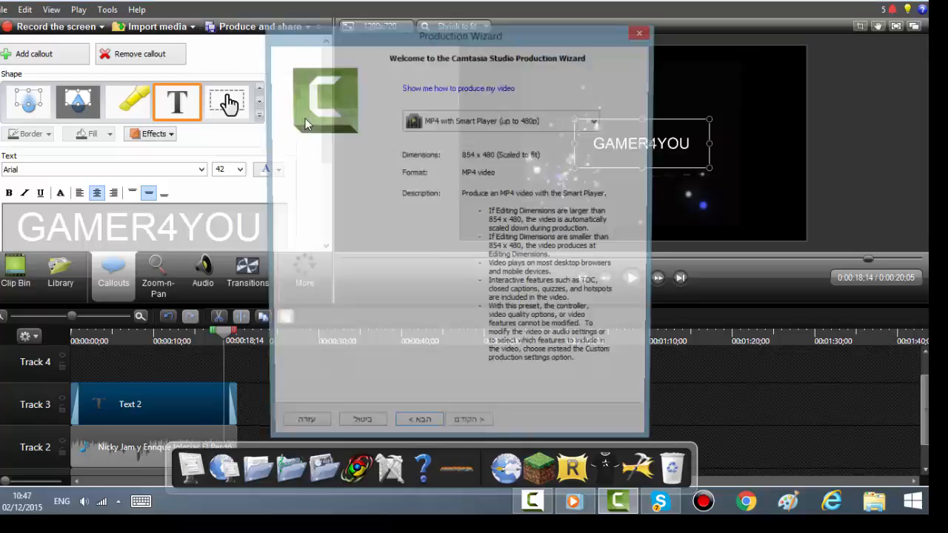
pyautogui.click(423, 435)
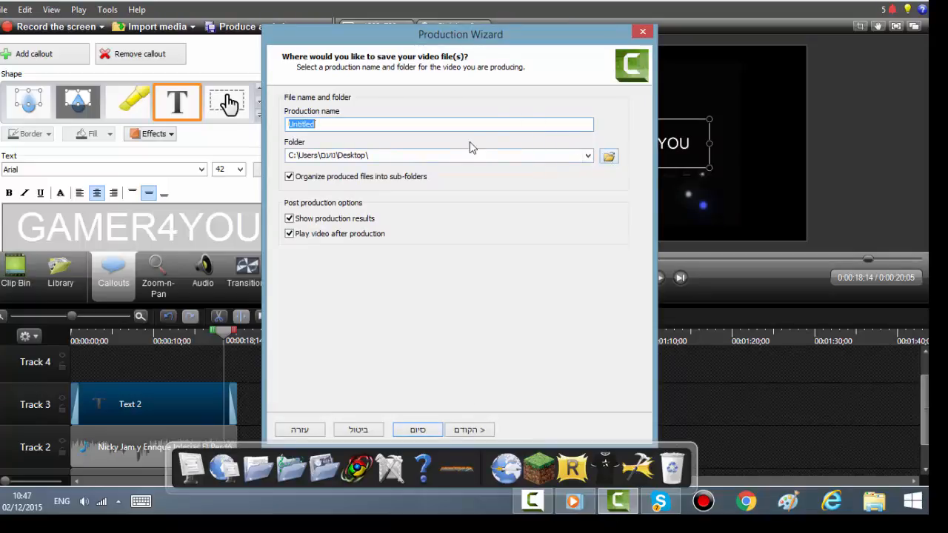
# Step: Try to name the output file intro in the Save As dialog
pyautogui.click(609, 158)
pyautogui.click(306, 186)
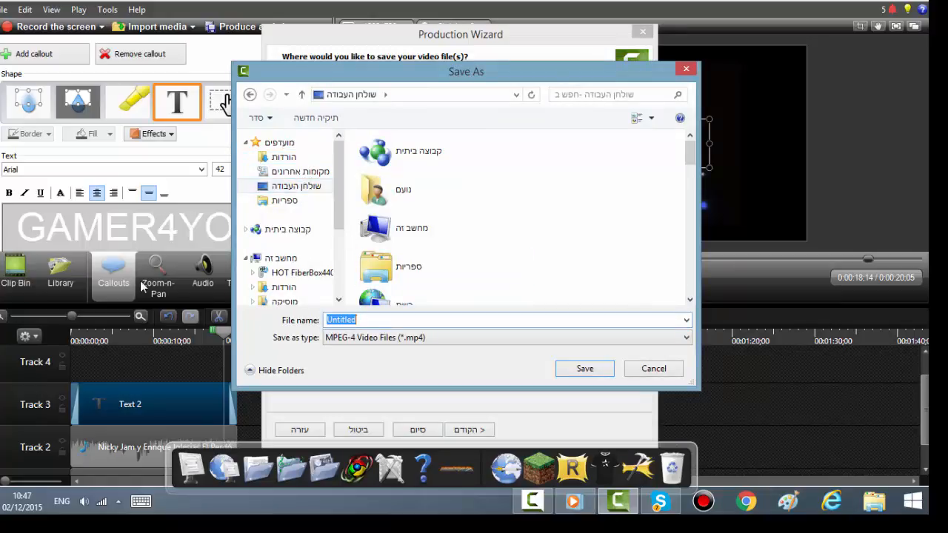
pyautogui.write('TH')
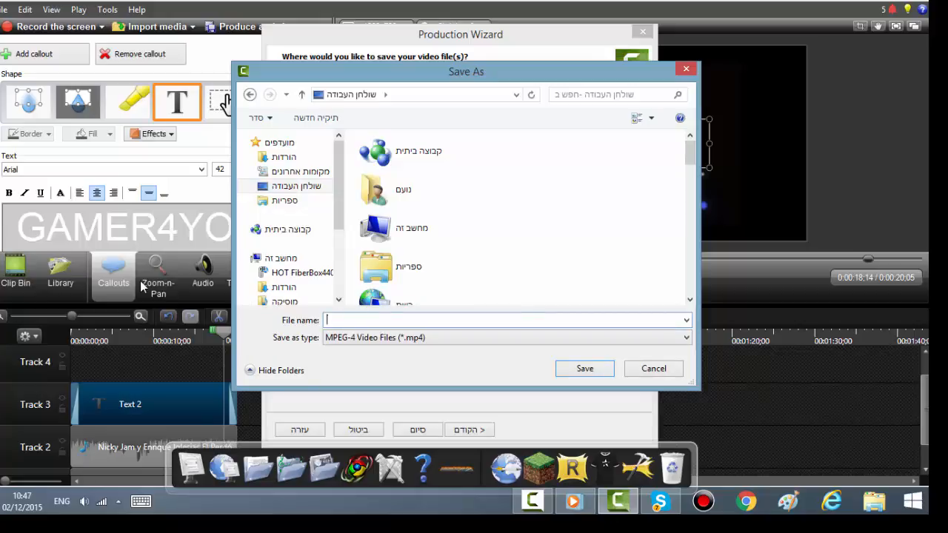
pyautogui.write('t')
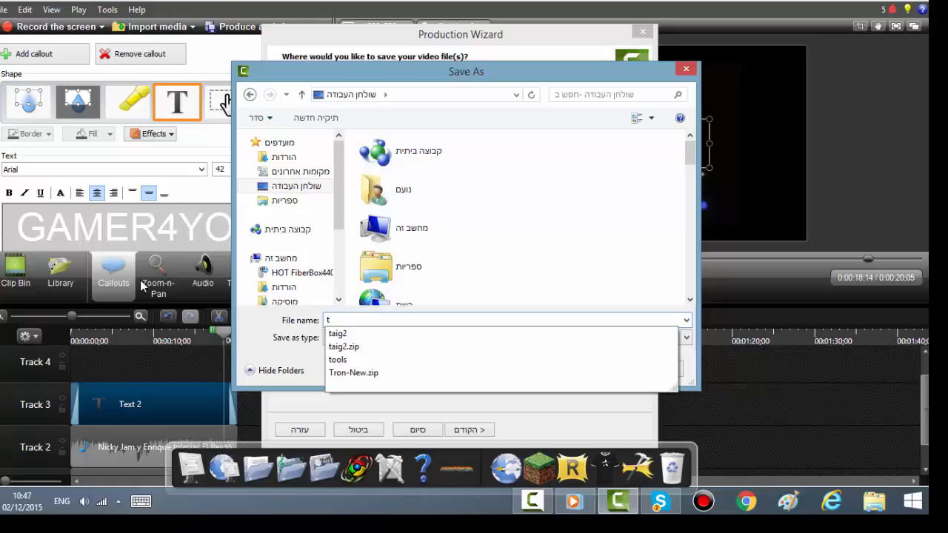
pyautogui.write('\\')
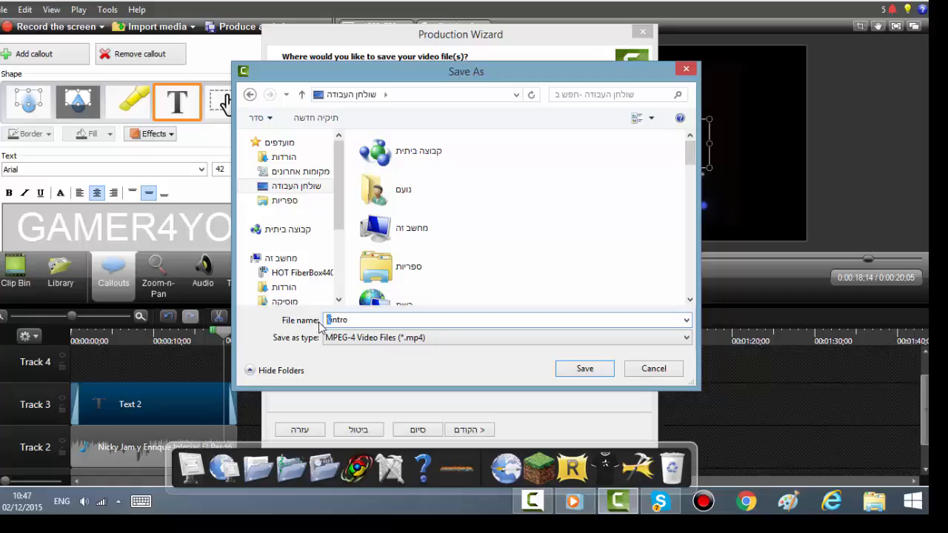
pyautogui.press('BackSpace')
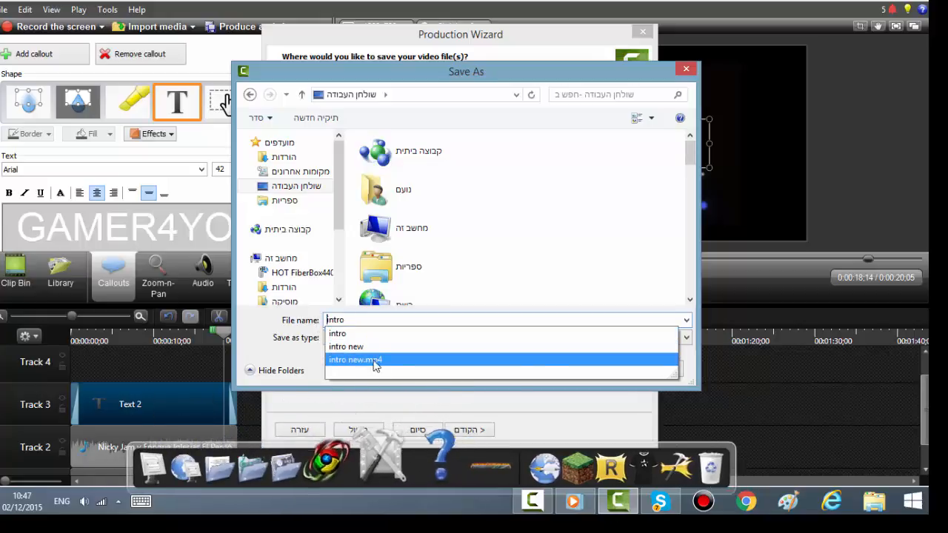
pyautogui.click(377, 335)
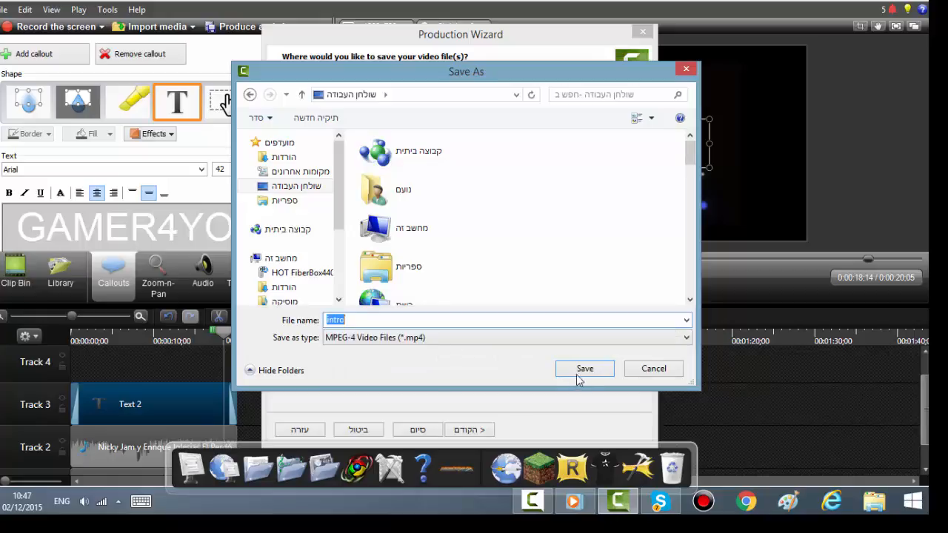
pyautogui.click(586, 369)
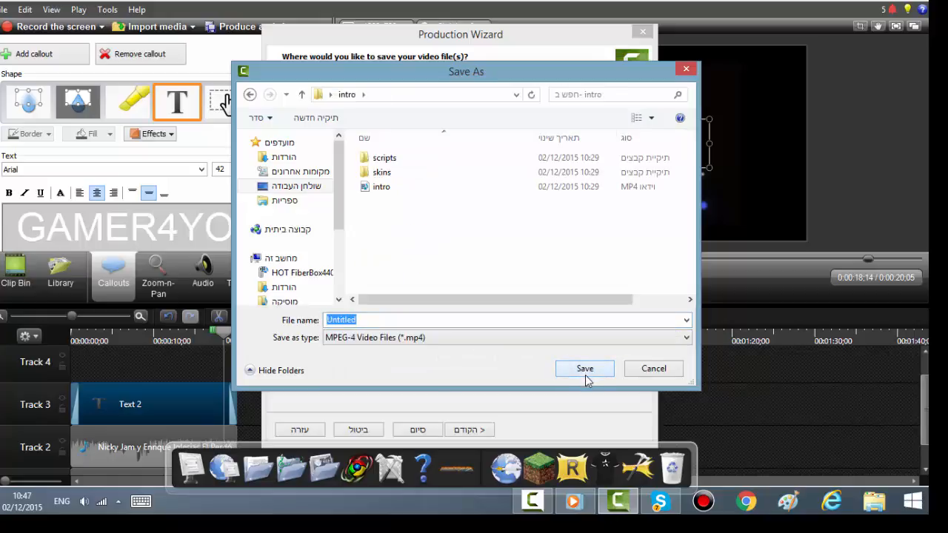
# Step: Set the production's output folder to the Desktop
pyautogui.click(280, 188)
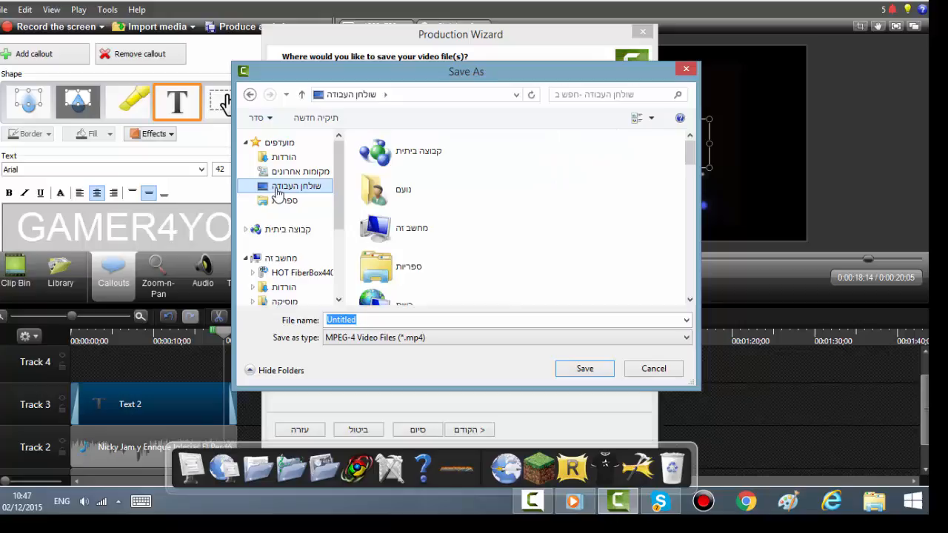
pyautogui.scroll(-3, 419, 360)
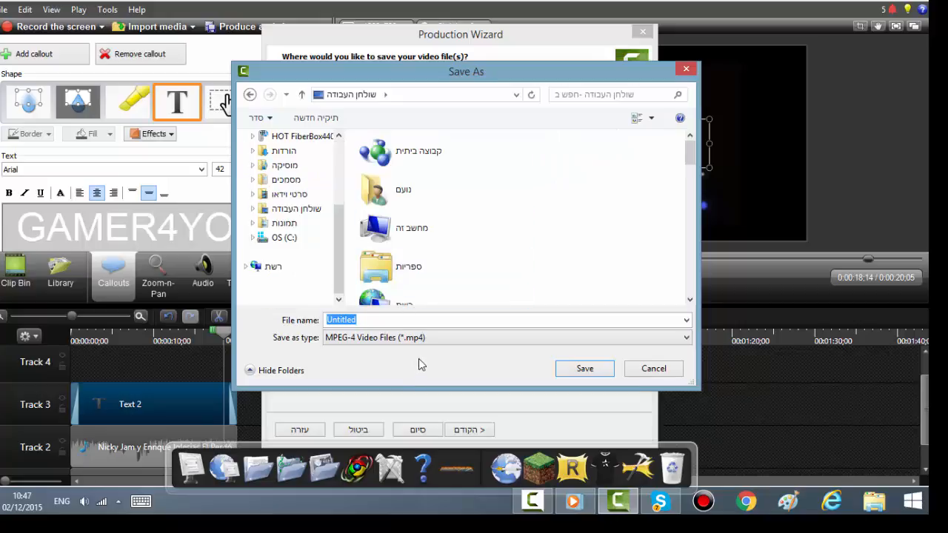
pyautogui.scroll(3, 418, 359)
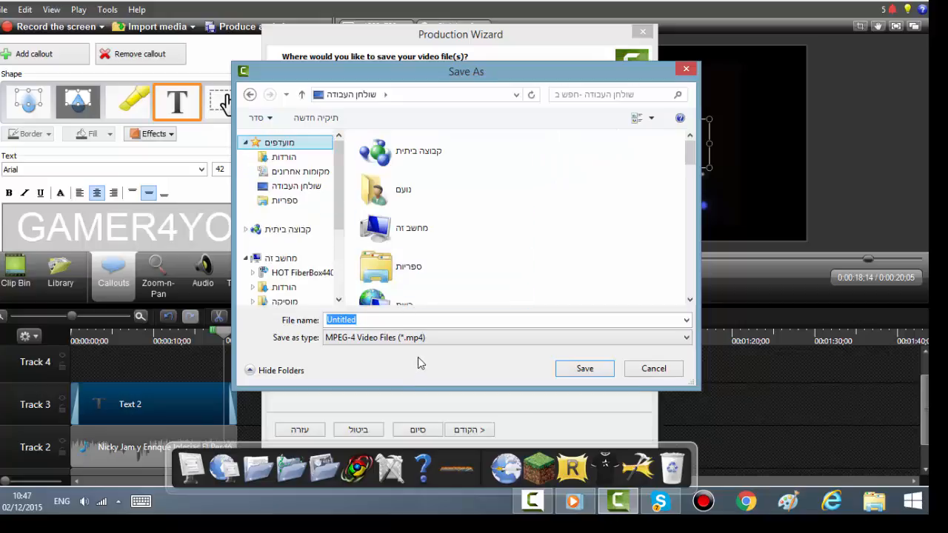
pyautogui.click(288, 191)
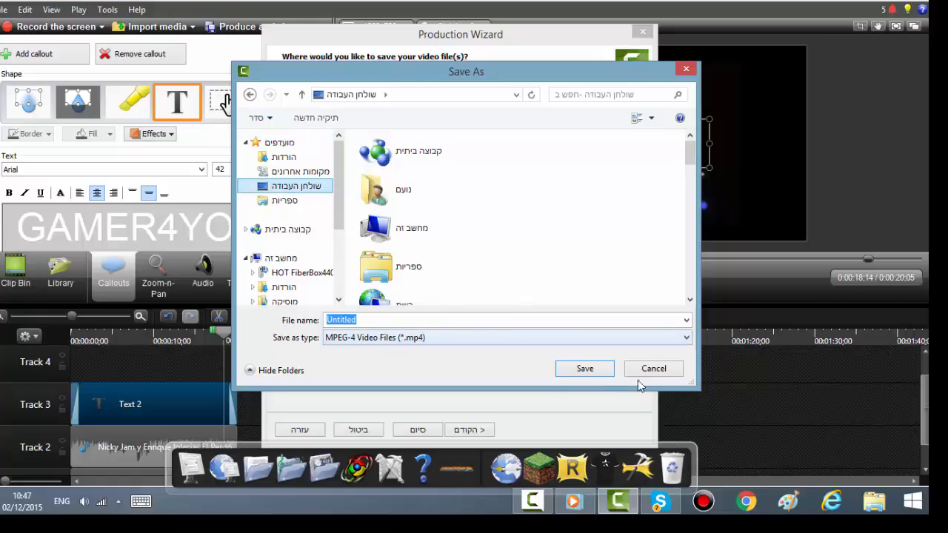
pyautogui.click(598, 372)
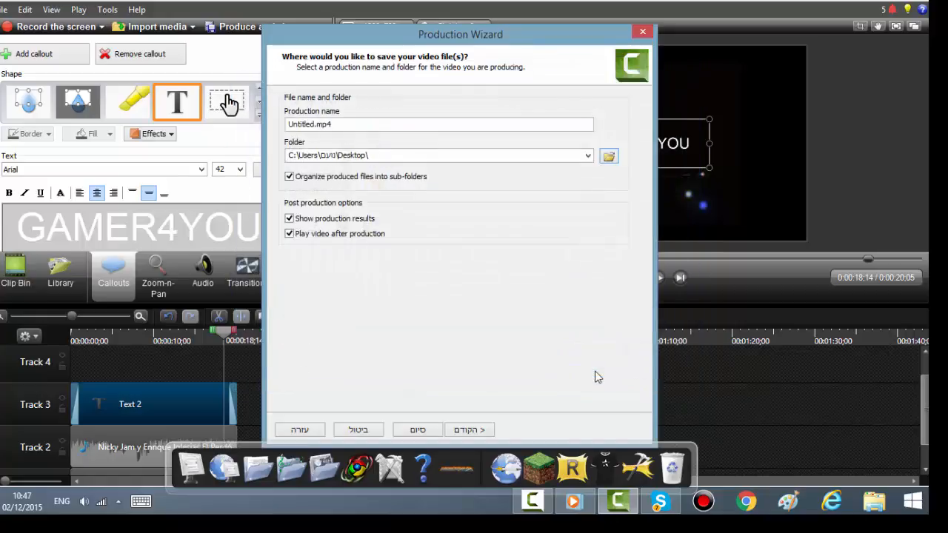
# Step: Finish the wizard to render the video, then close the opened browser window and the production results dialog
pyautogui.click(422, 430)
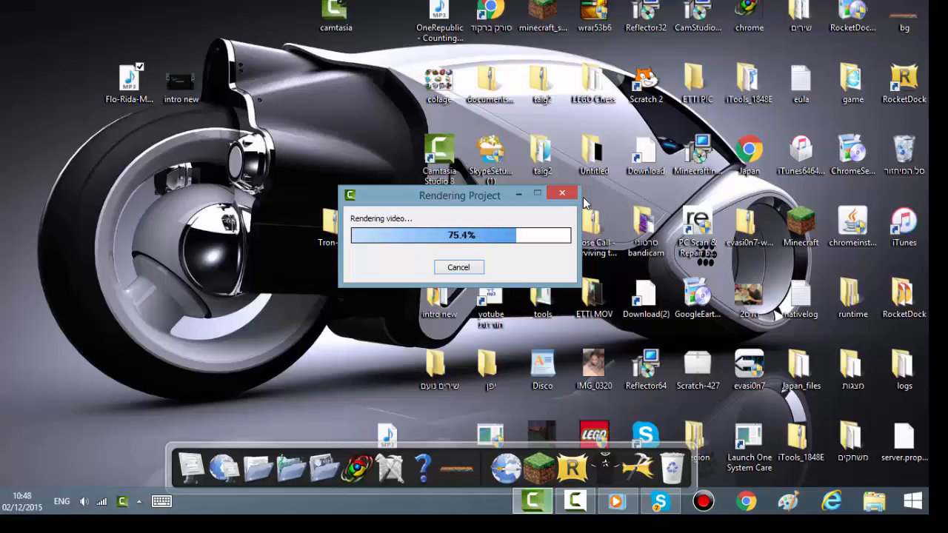
pyautogui.click(527, 117)
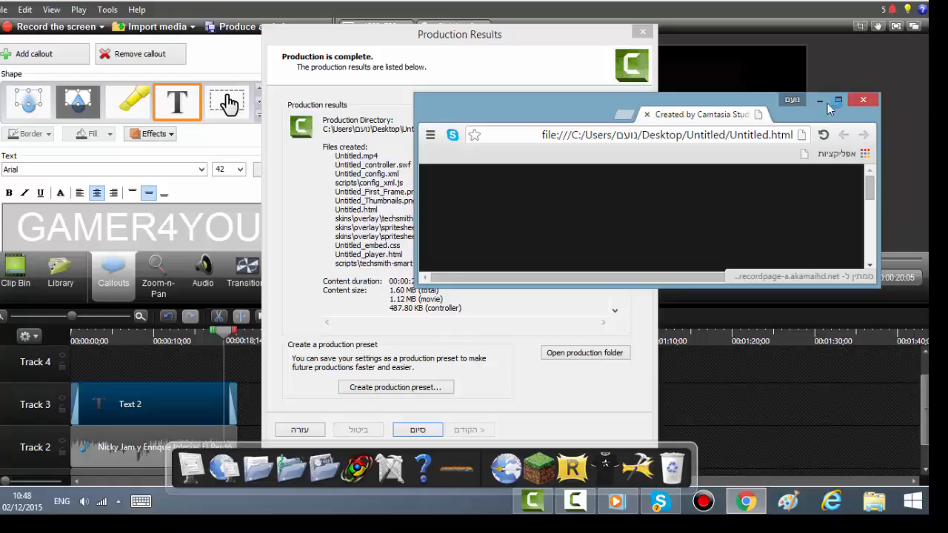
pyautogui.click(863, 100)
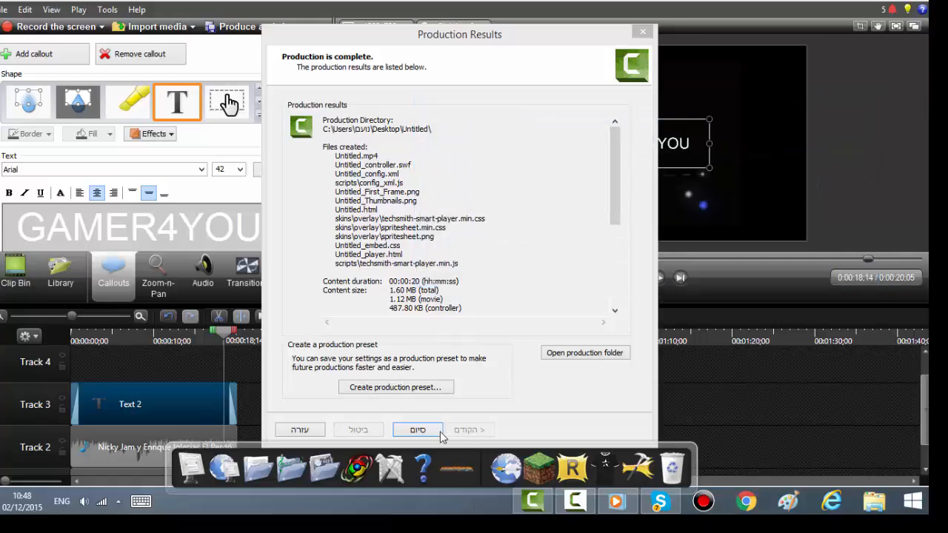
pyautogui.click(418, 430)
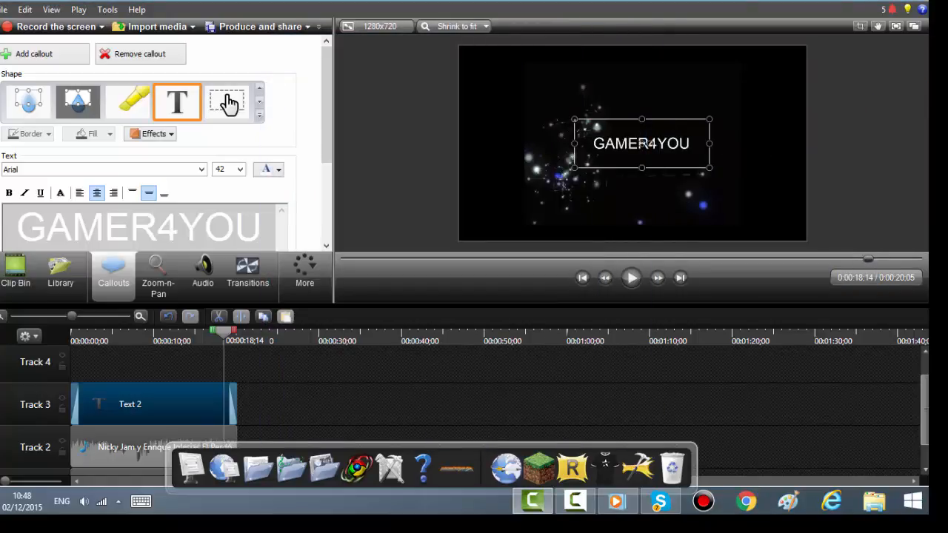
# Step: Open the Untitled output folder on the desktop and move the Untitled MP4 file onto the desktop
pyautogui.click(862, 2)
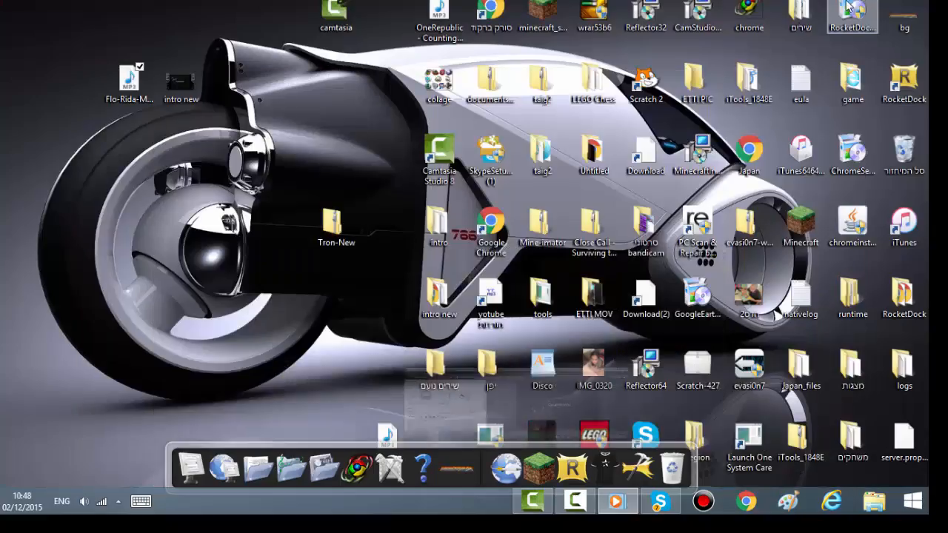
pyautogui.doubleClick(600, 159)
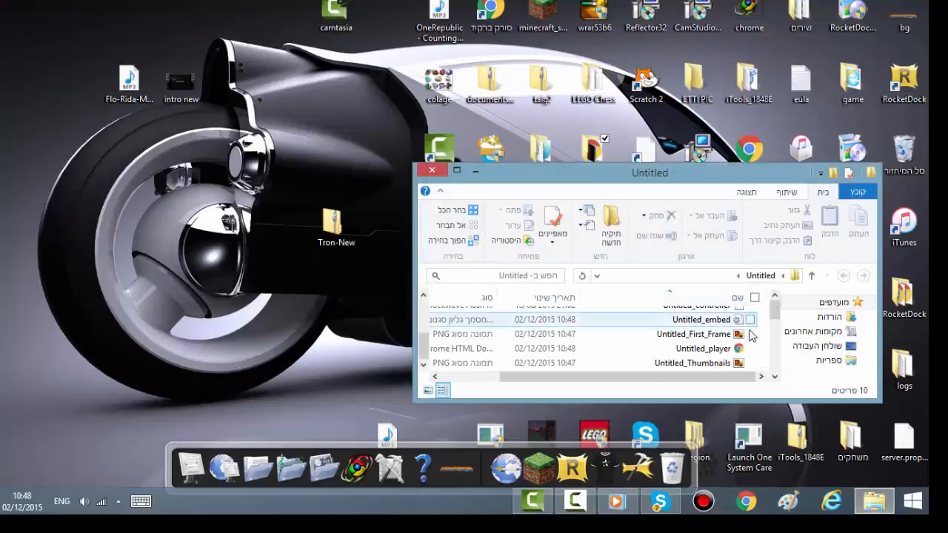
pyautogui.scroll(2, 752, 341)
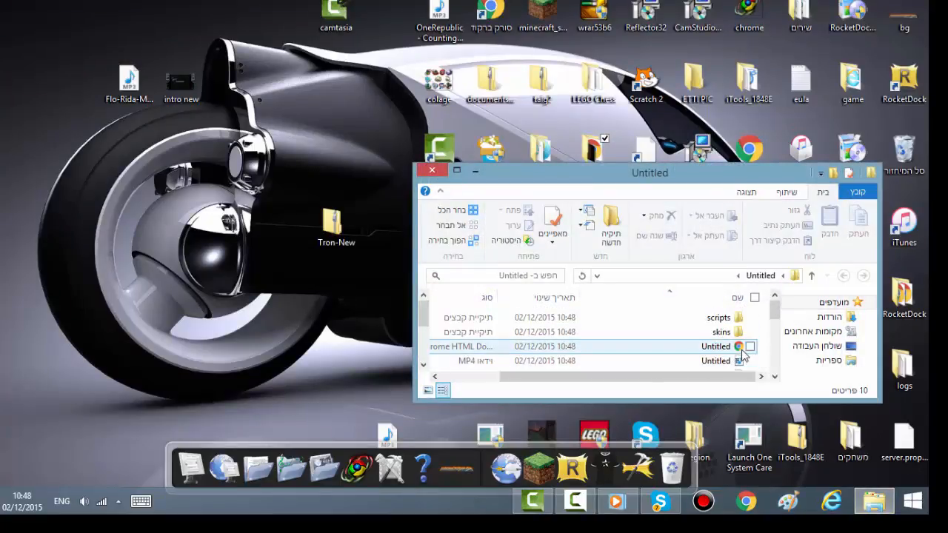
pyautogui.scroll(-2, 741, 344)
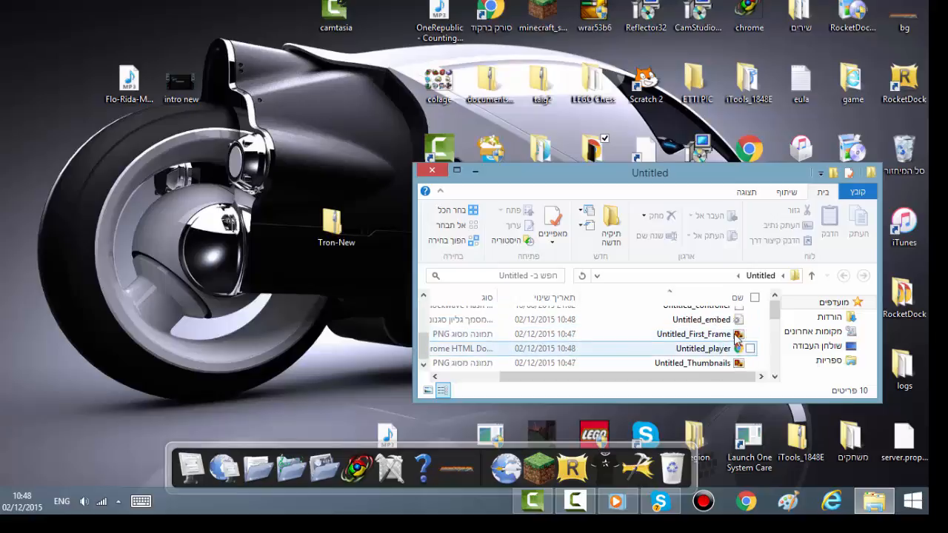
pyautogui.scroll(2, 738, 349)
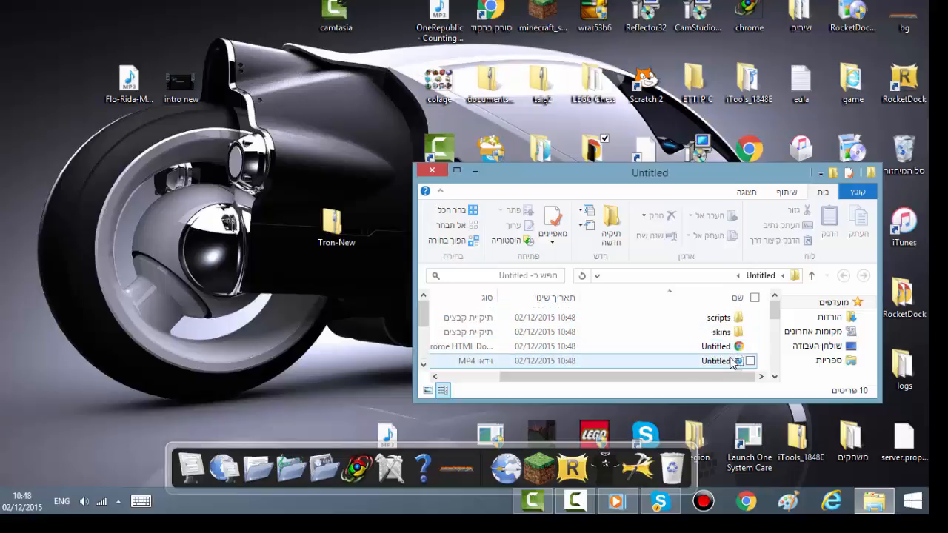
pyautogui.scroll(3, 747, 349)
pyautogui.moveTo(730, 361); pyautogui.dragTo(127, 278)
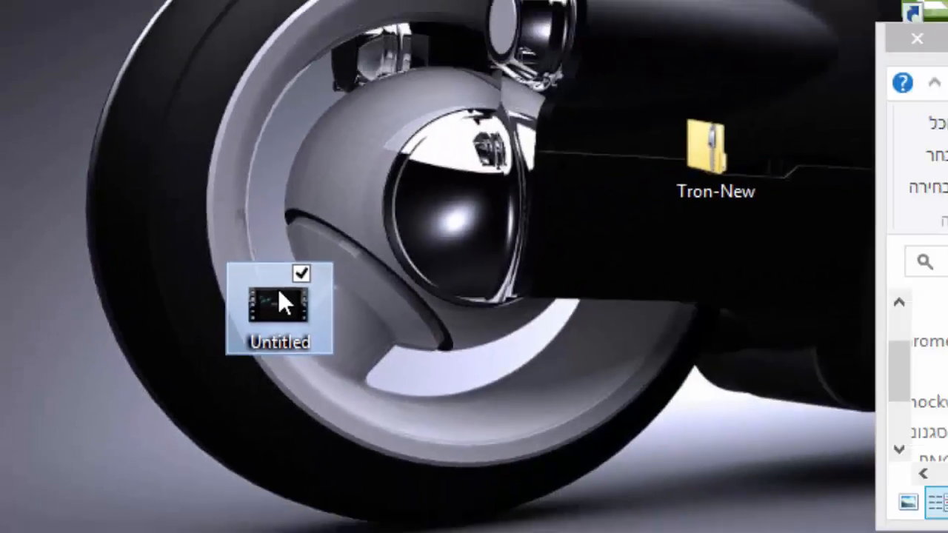
# Step: Play the exported Untitled video to check it, then close the player
pyautogui.doubleClick(516, 258)
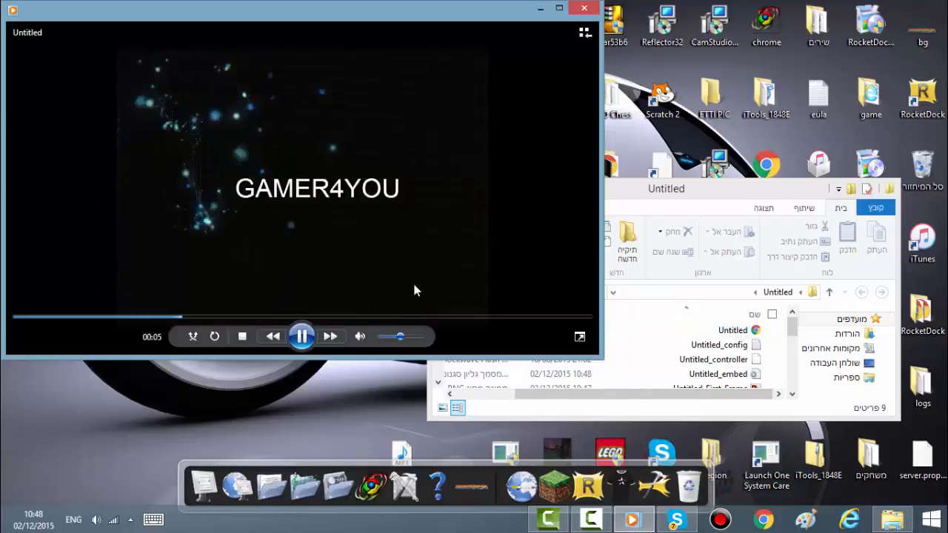
pyautogui.click(585, 11)
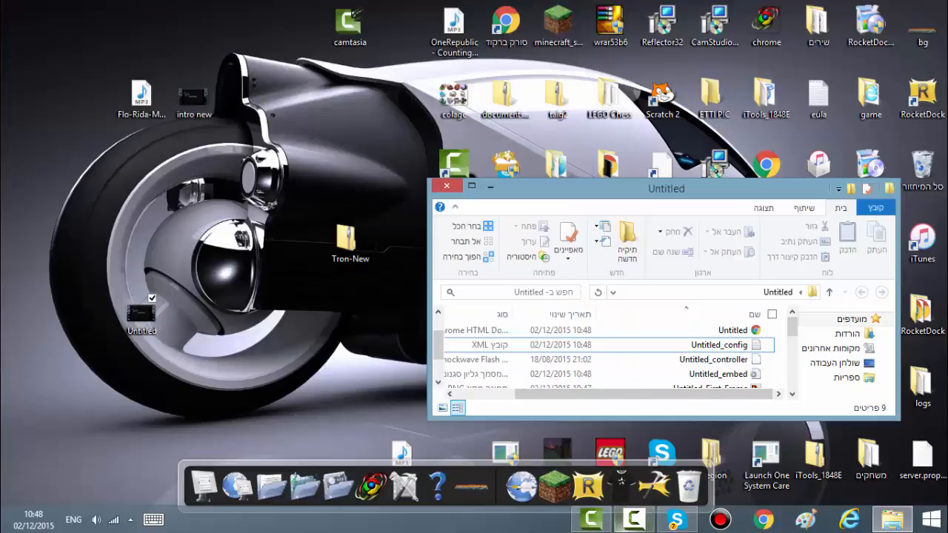
pyautogui.click(642, 523)
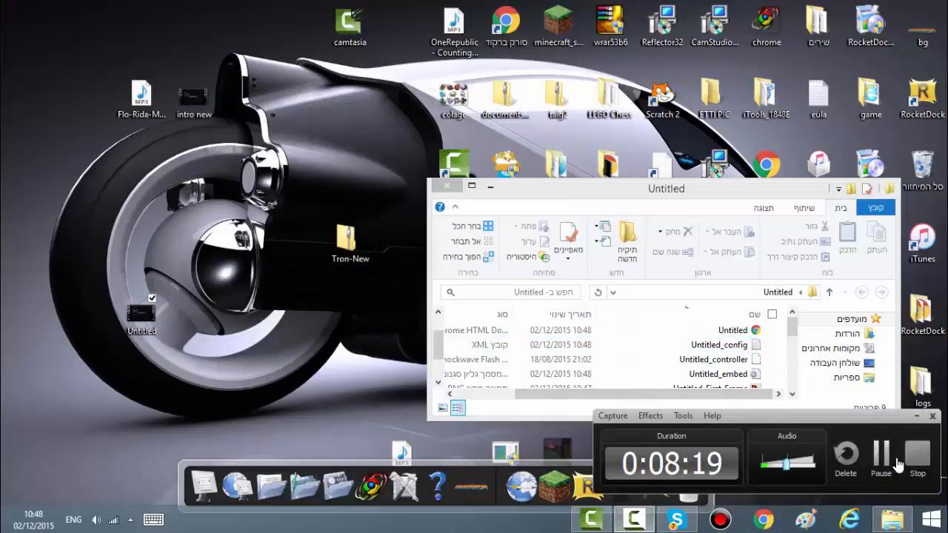